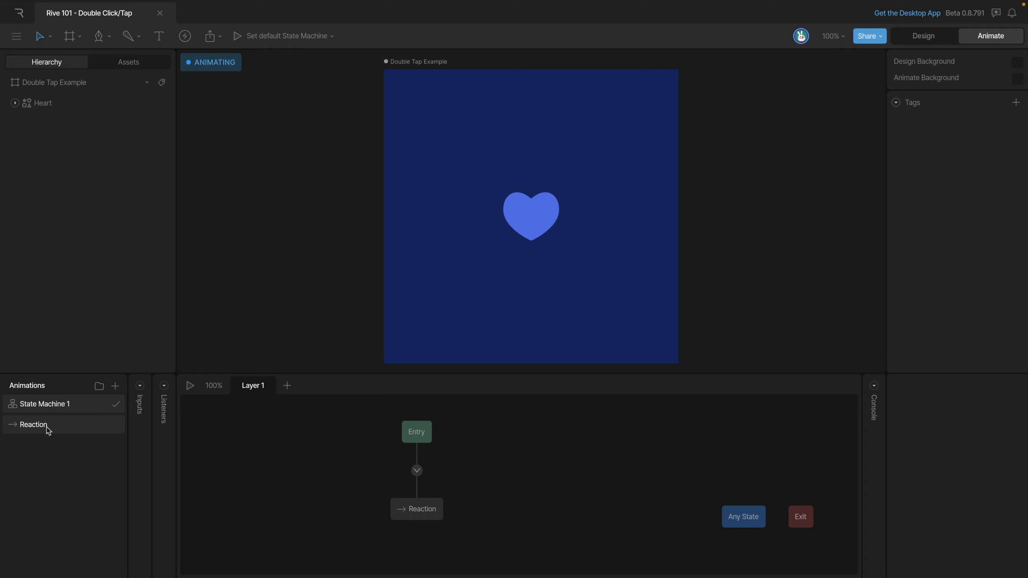
Play and scrub through the Reaction animation to examine the heart's scale keyframes.
left_click(46, 427)
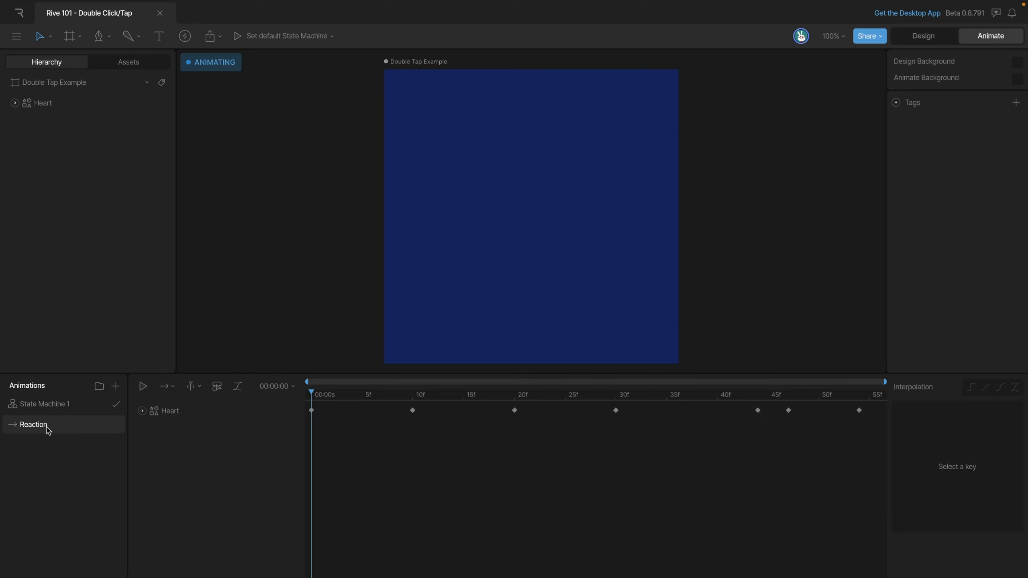
left_click(143, 412)
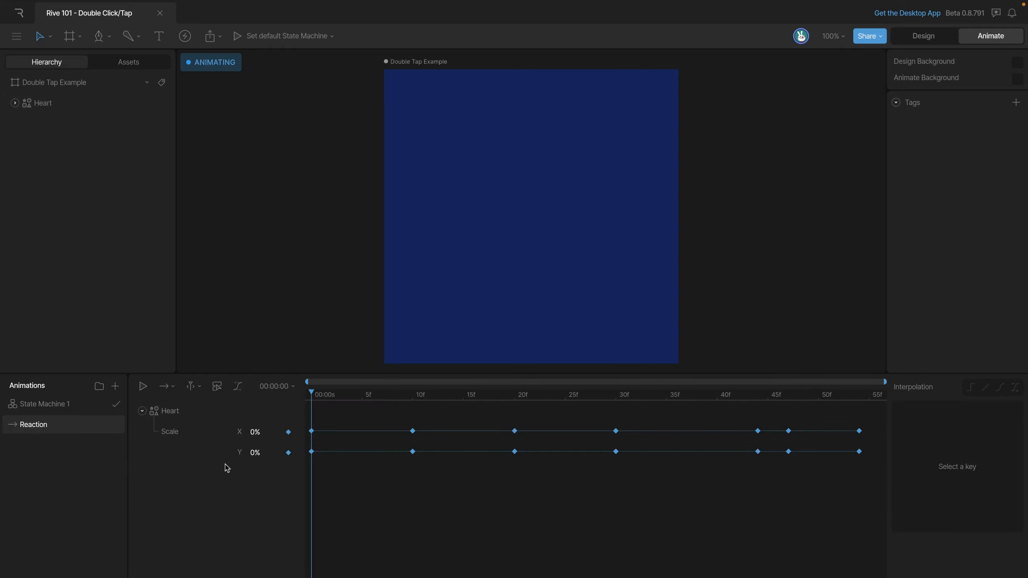
key("space")
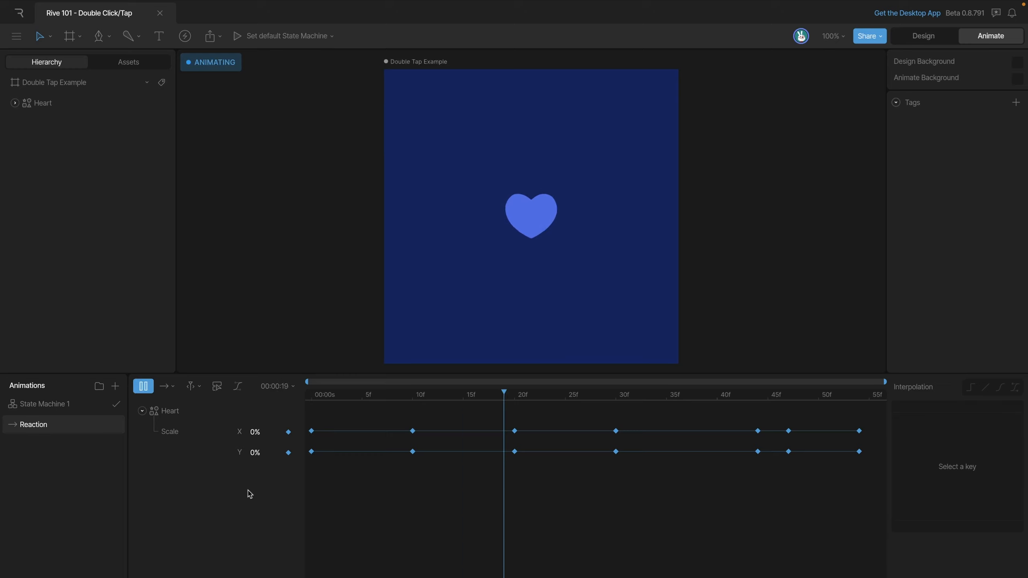
key("space")
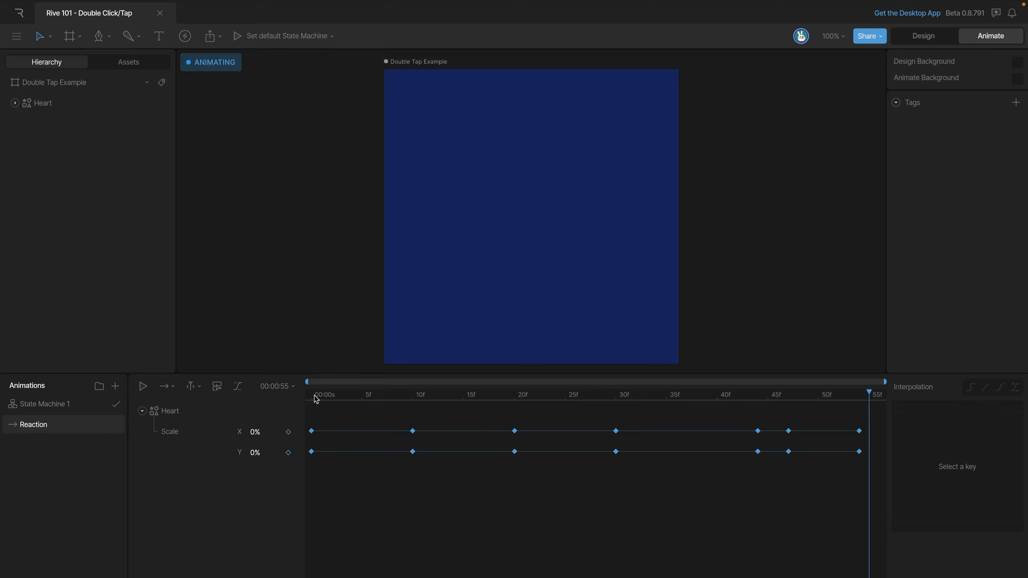
left_click_drag(315, 398, 884, 437)
In Design mode, draw a rectangle over the artboard and set its size to 500 by 500.
key("Tab")
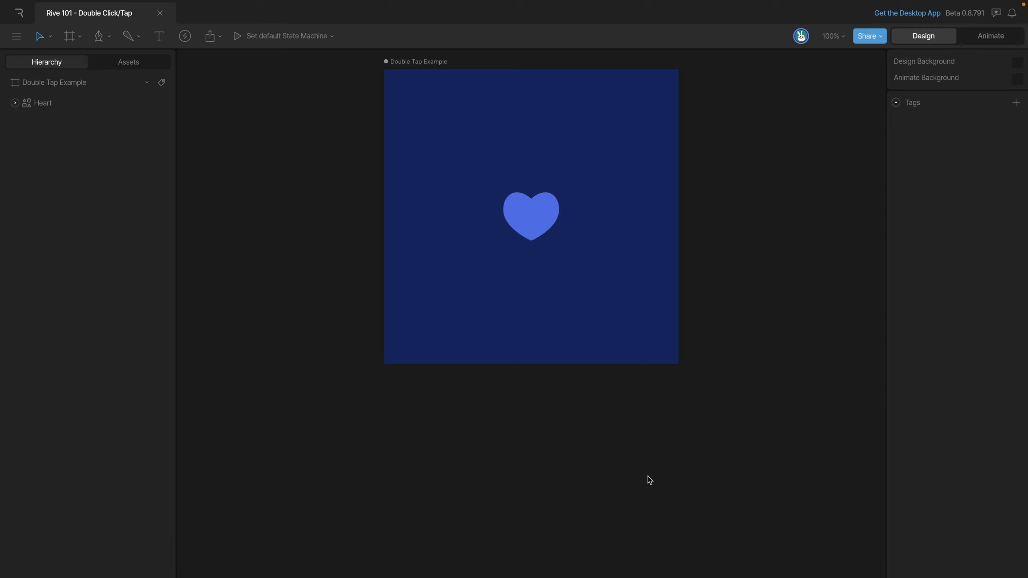
key("r")
left_click_drag(663, 353, 414, 103)
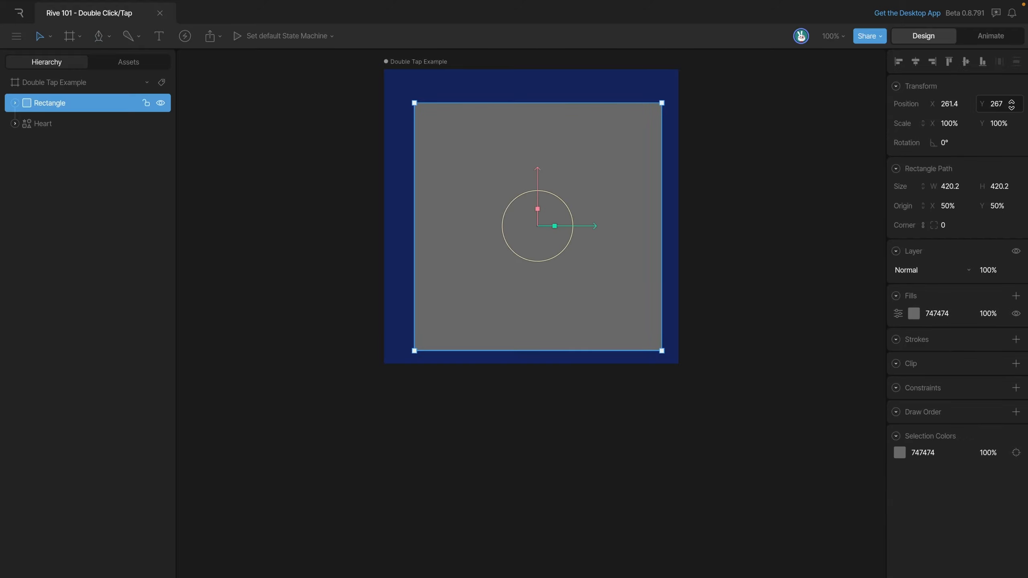
left_click(947, 187)
type("500")
key("Tab")
type("500")
key("Return")
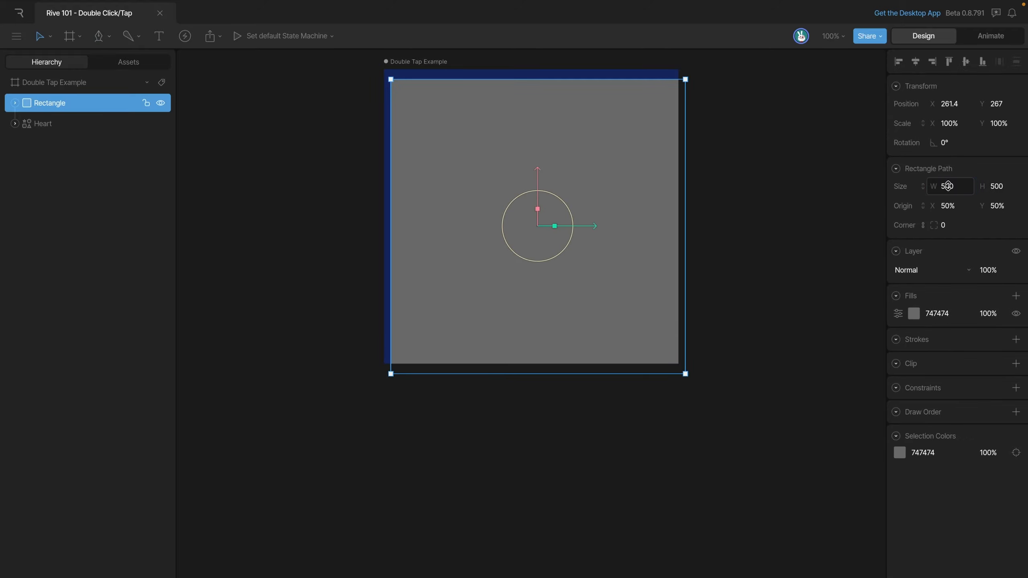
Align the new rectangle to the artboard so that it covers the artboard completely.
left_click(899, 61)
left_click(933, 61)
left_click(747, 386)
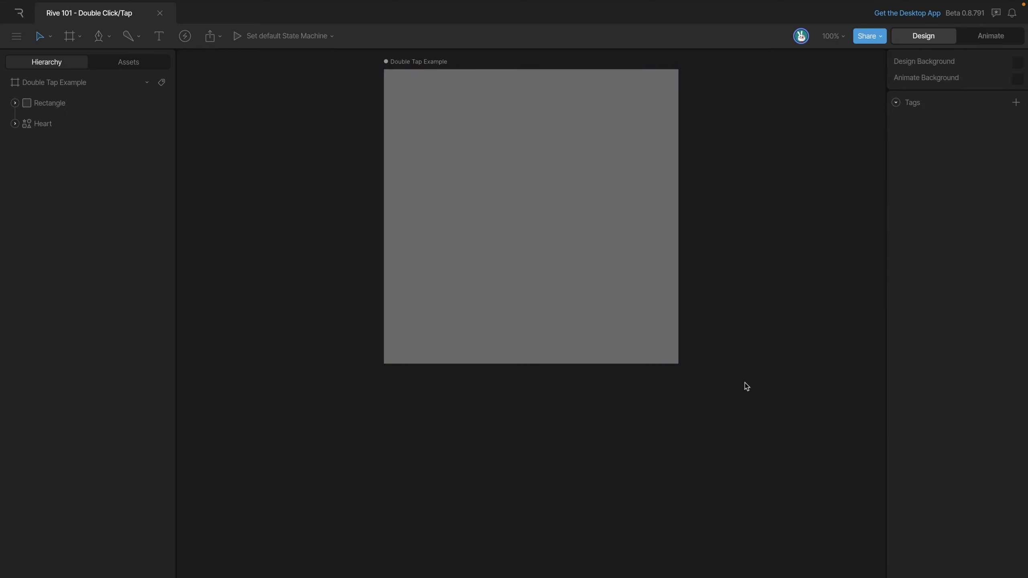
Change the rectangle's fill to red FF0000 and move it beneath the Heart in the layer order.
left_click(650, 351)
left_click(910, 320)
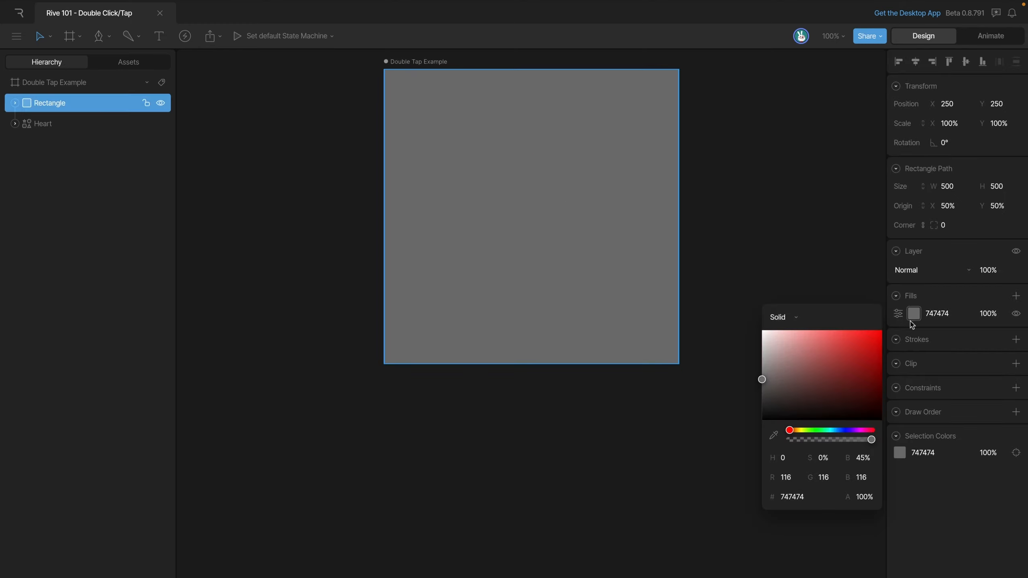
left_click_drag(763, 381, 881, 331)
left_click(749, 253)
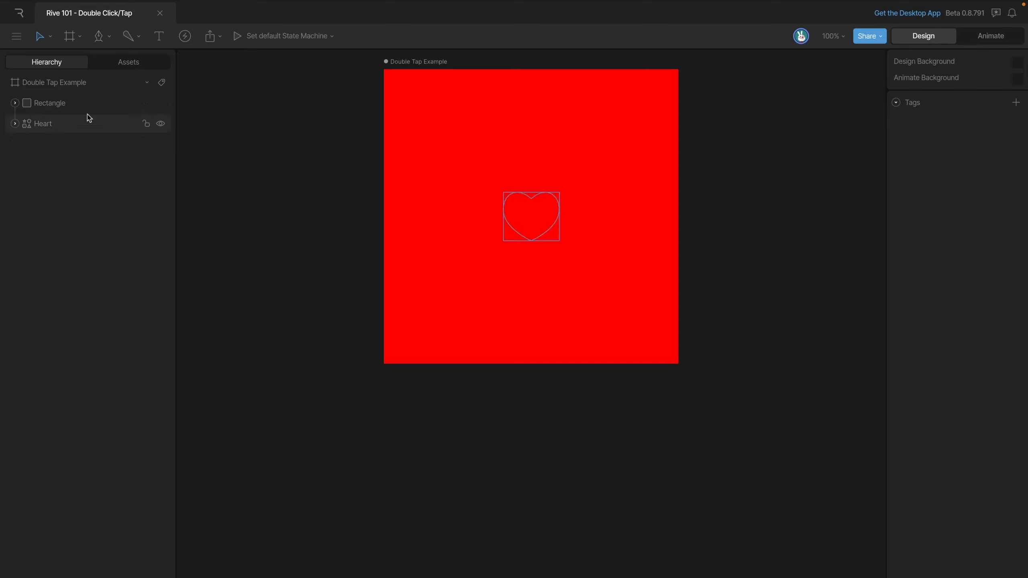
left_click_drag(65, 104, 59, 146)
left_click(259, 261)
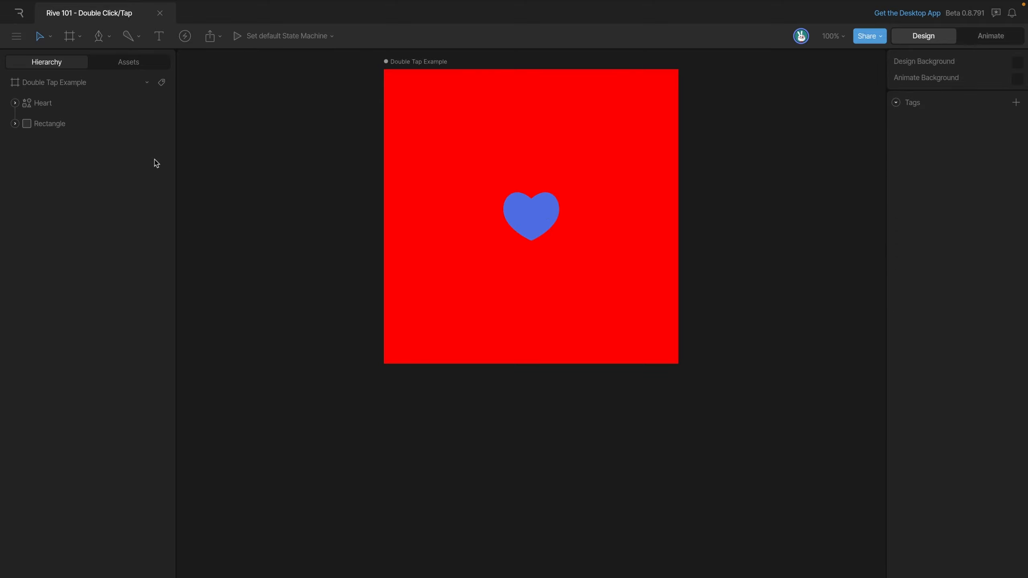
Rename the rectangle as hitBox and hide it on the artboard.
double_click(52, 125)
type("hitBox")
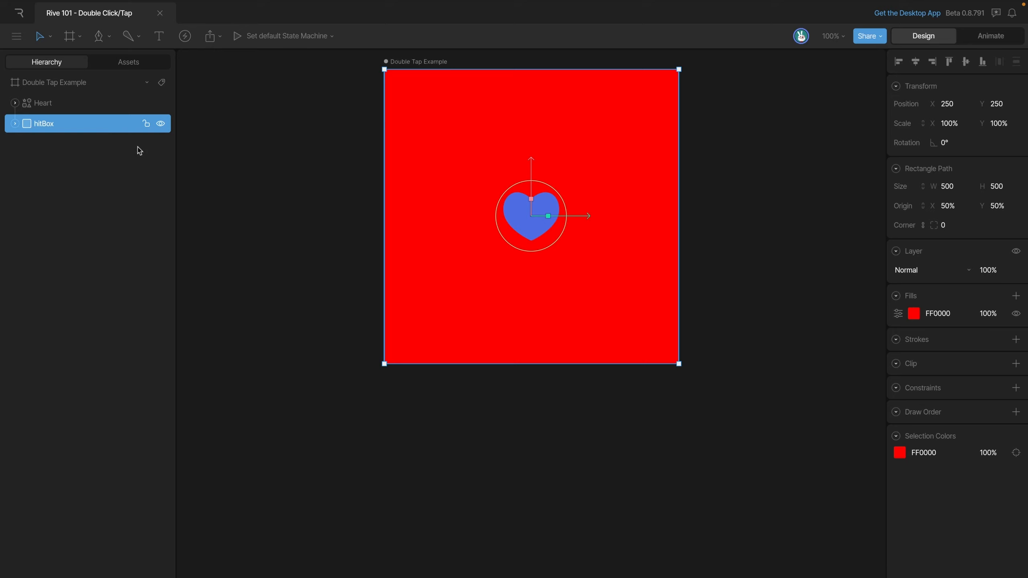
left_click(160, 124)
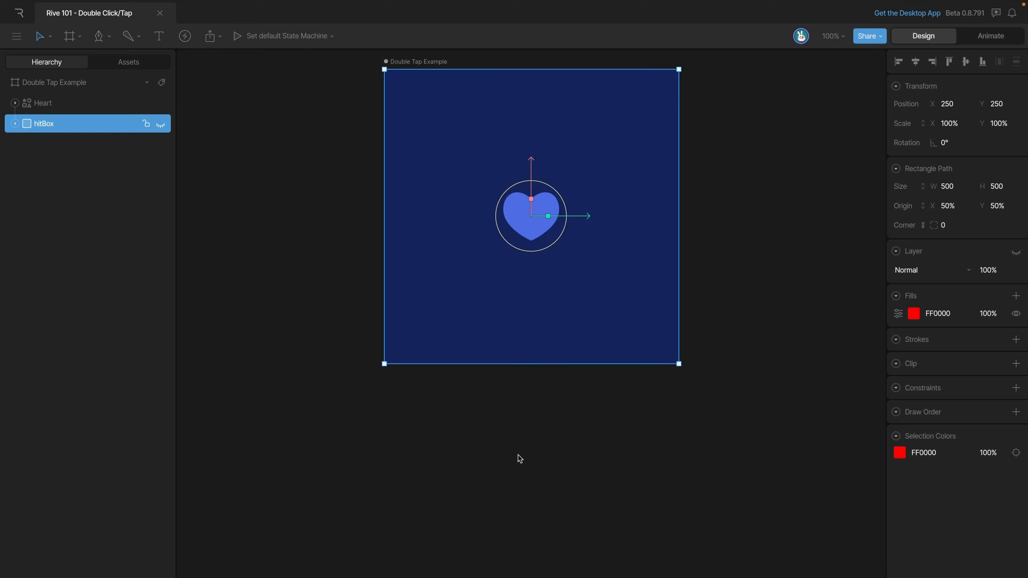
In Animate mode, add a trigger input named Tap to State Machine 1.
key("Tab")
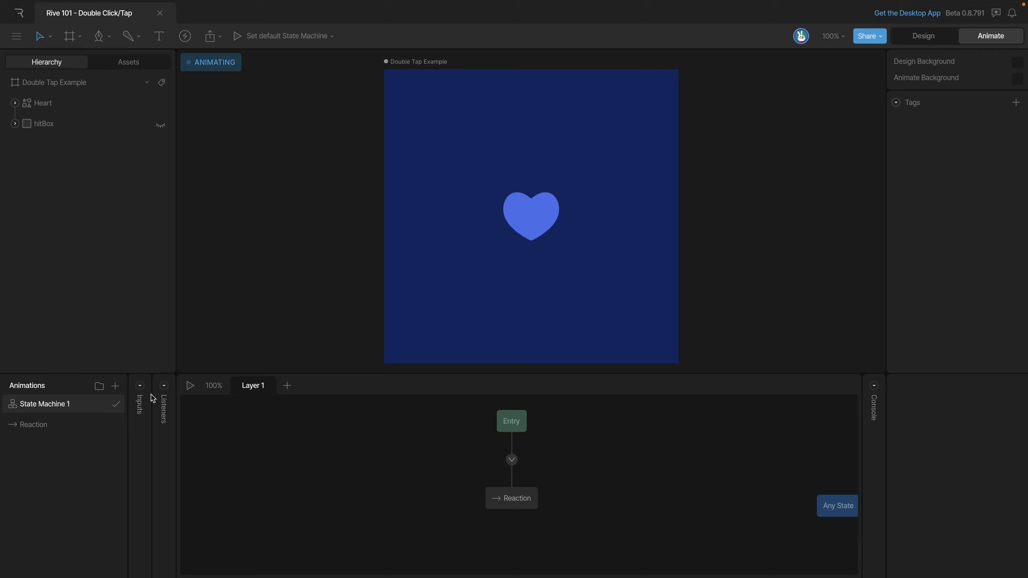
left_click(140, 386)
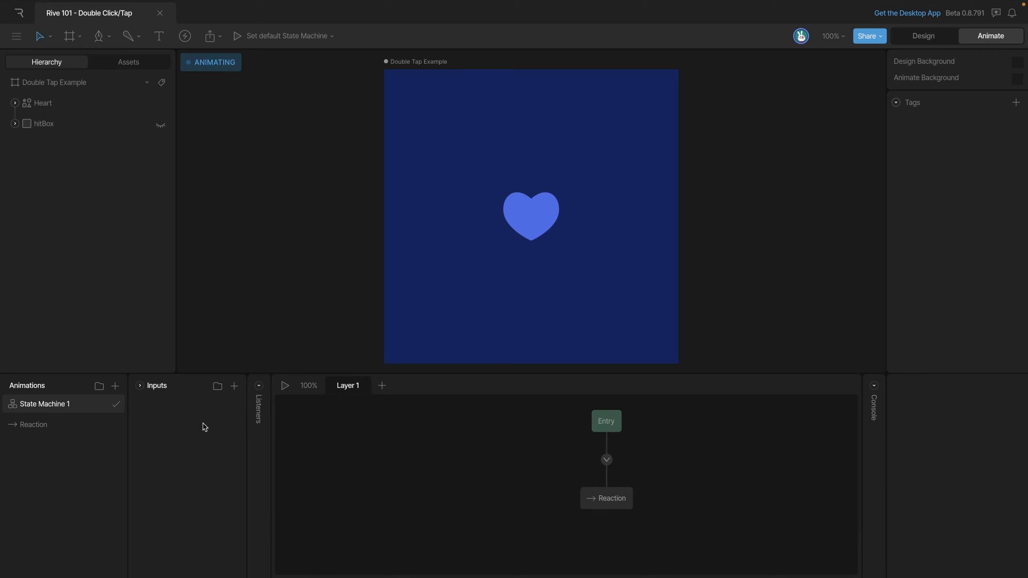
left_click(234, 386)
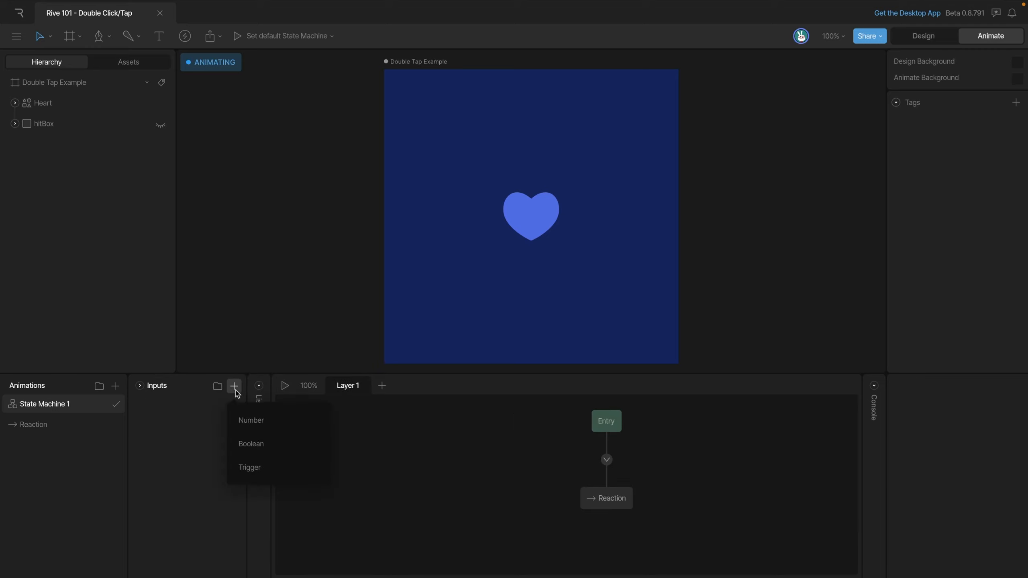
left_click(258, 463)
double_click(156, 405)
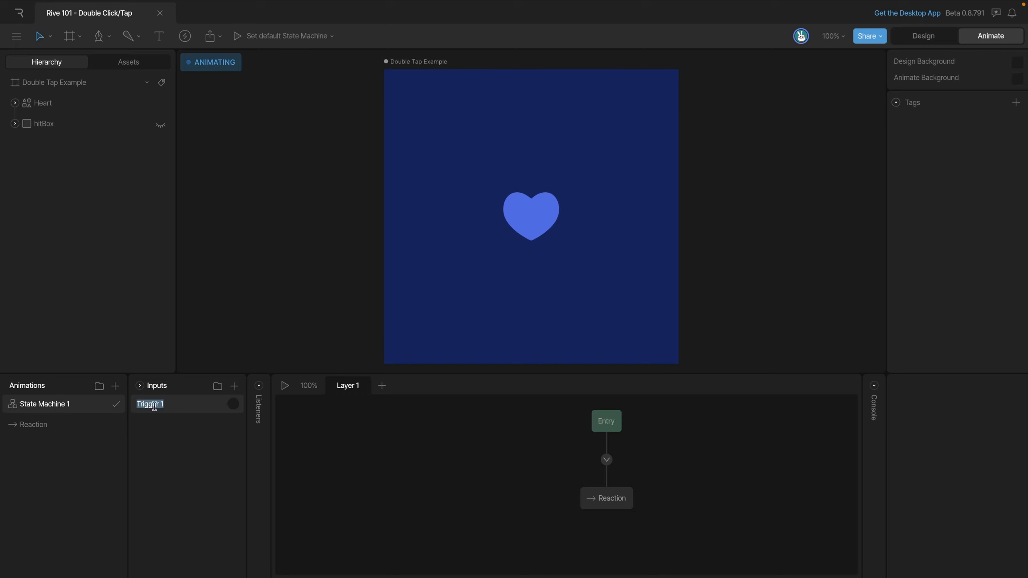
type("Tap")
key("Return")
Create a state machine listener that targets the hitBox rectangle.
left_click(259, 386)
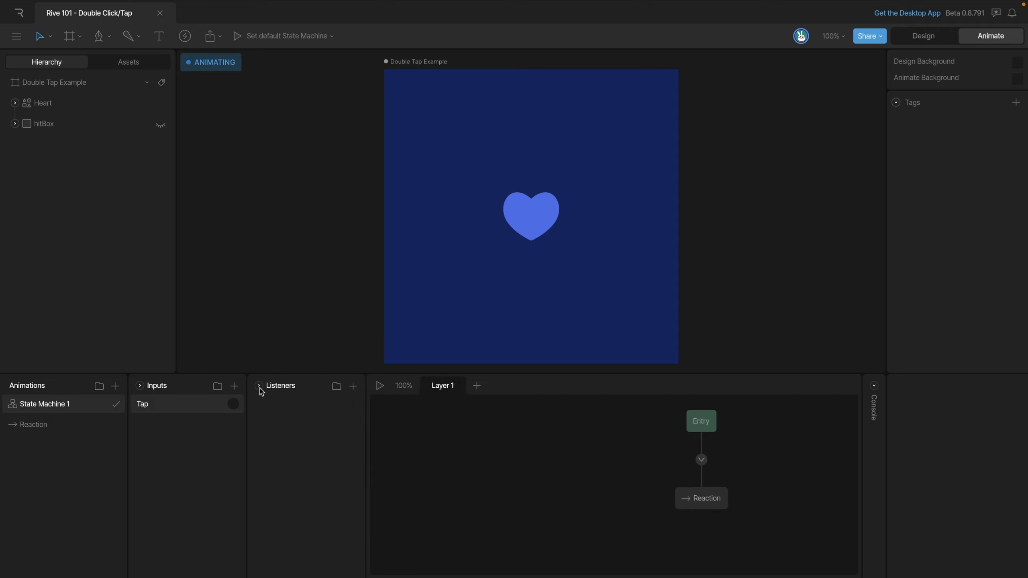
left_click(57, 129)
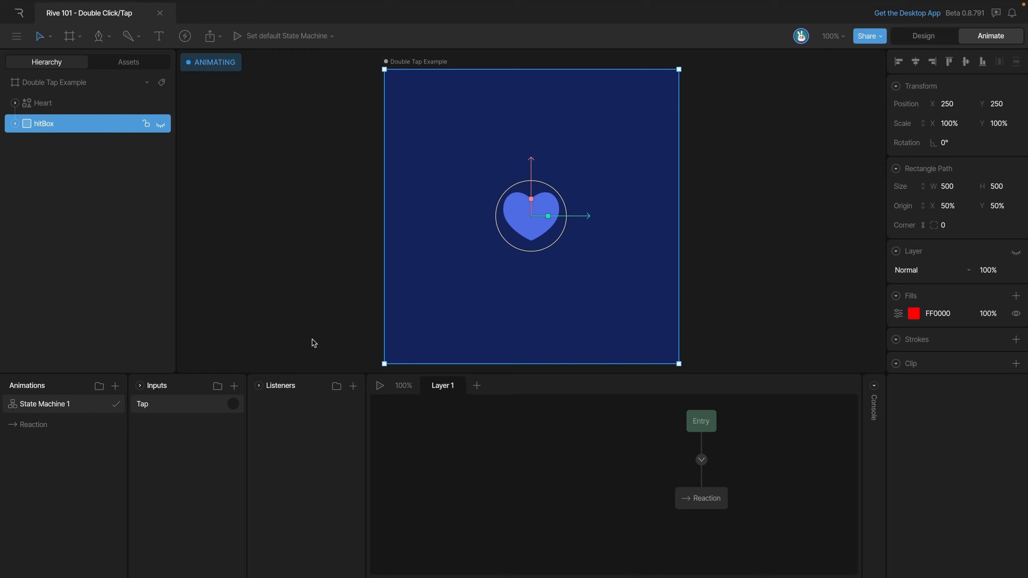
left_click(353, 386)
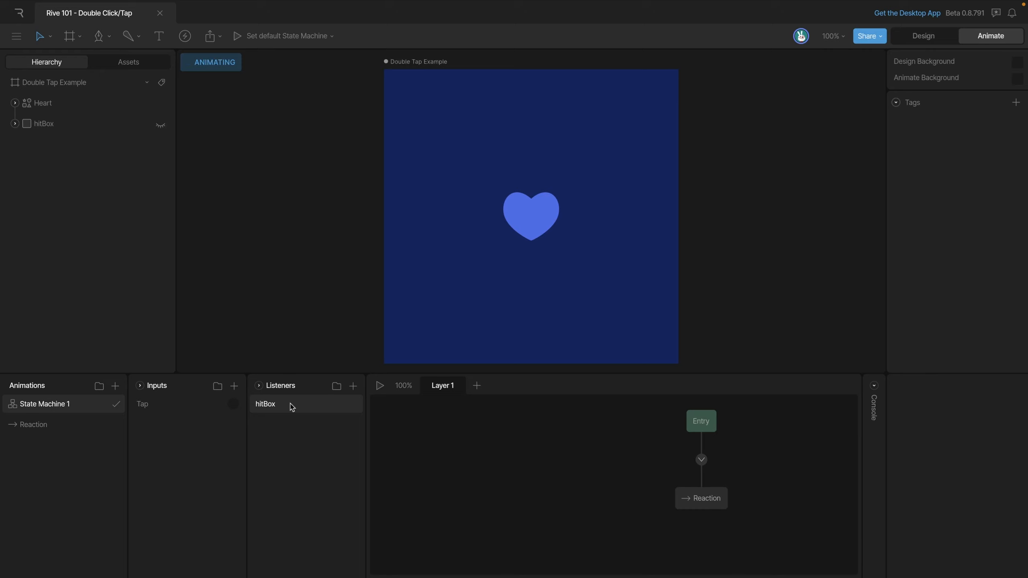
Configure the hitBox listener to set the Tap input on Pointer Down.
left_click(292, 407)
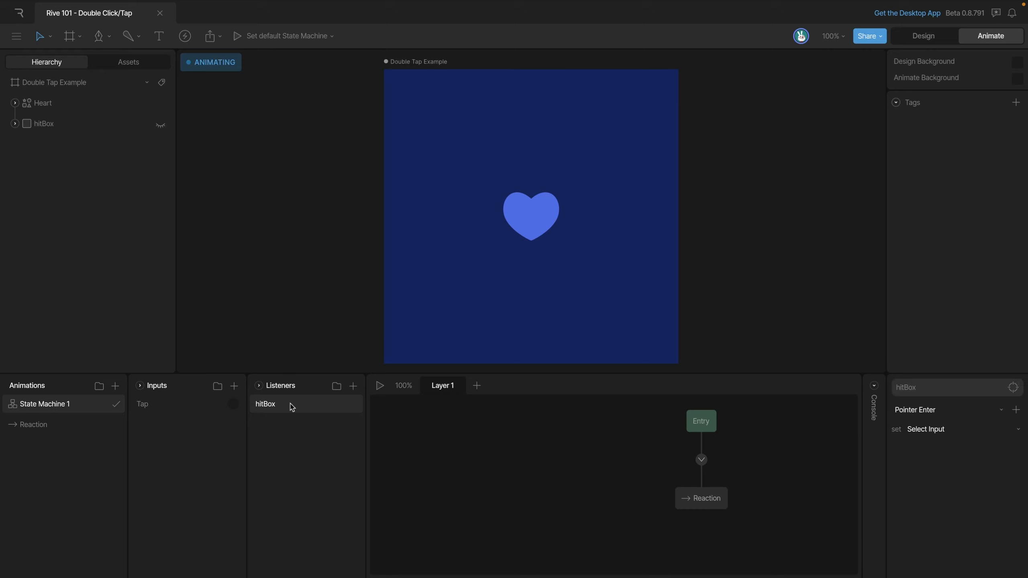
left_click(923, 411)
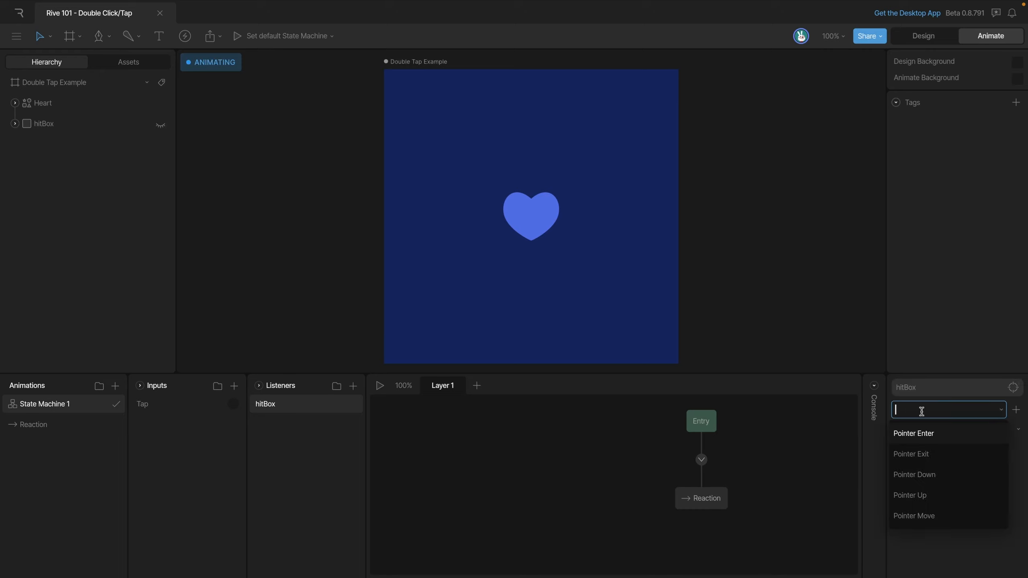
left_click(919, 482)
left_click(920, 429)
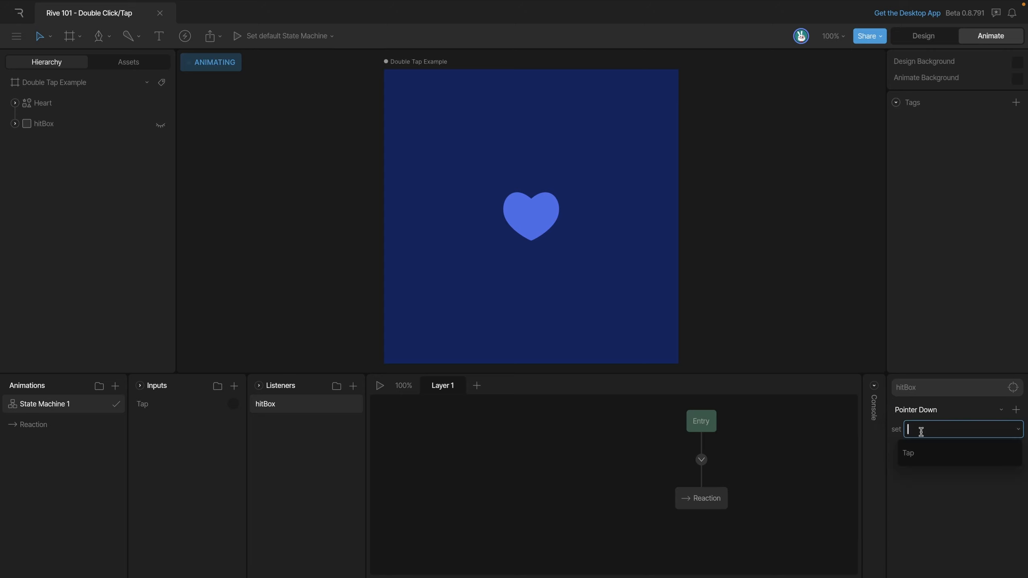
left_click(914, 457)
Play State Machine 1 to preview its current behaviour, then stop the playback.
left_click(585, 483)
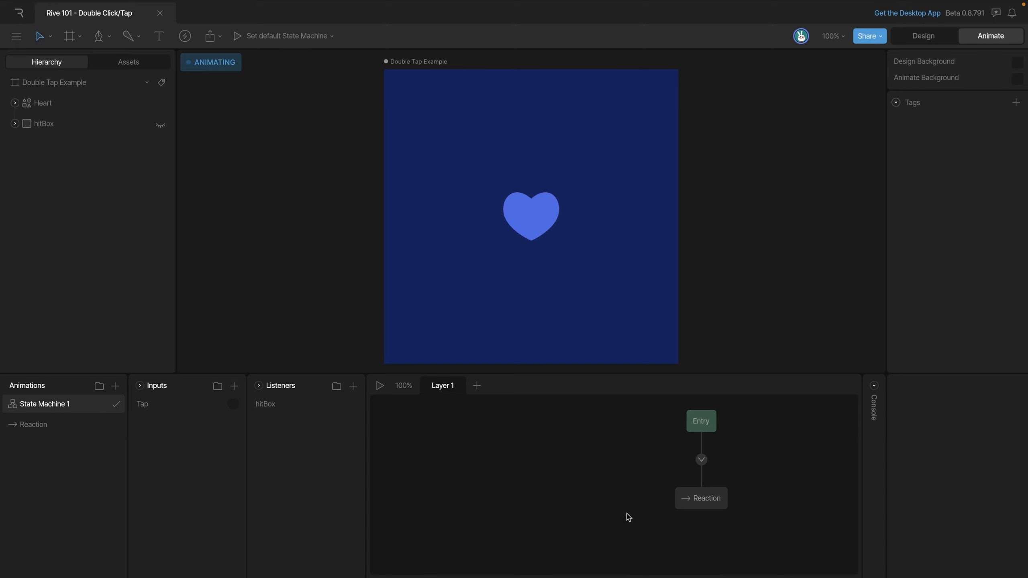
key("space")
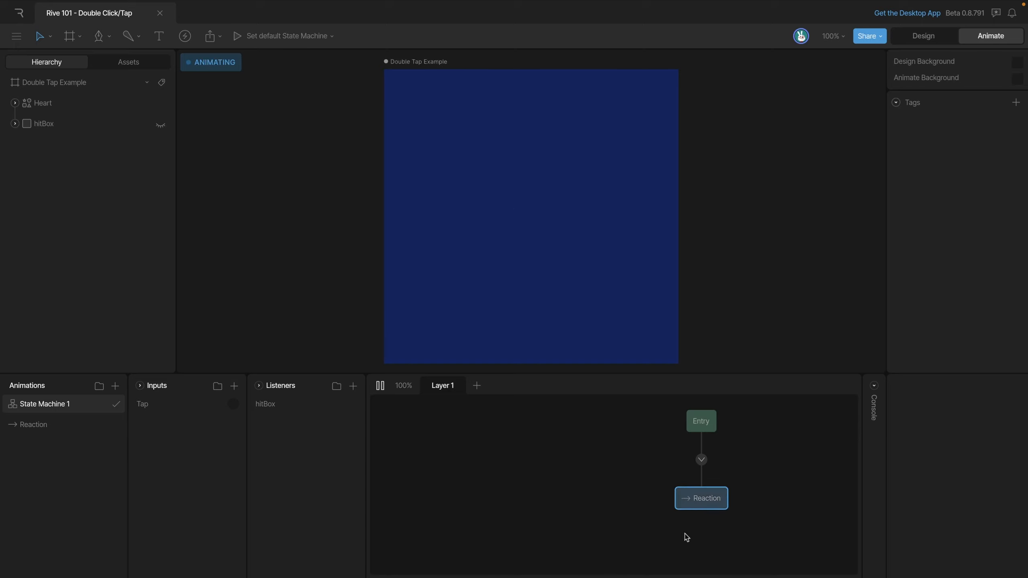
key("space")
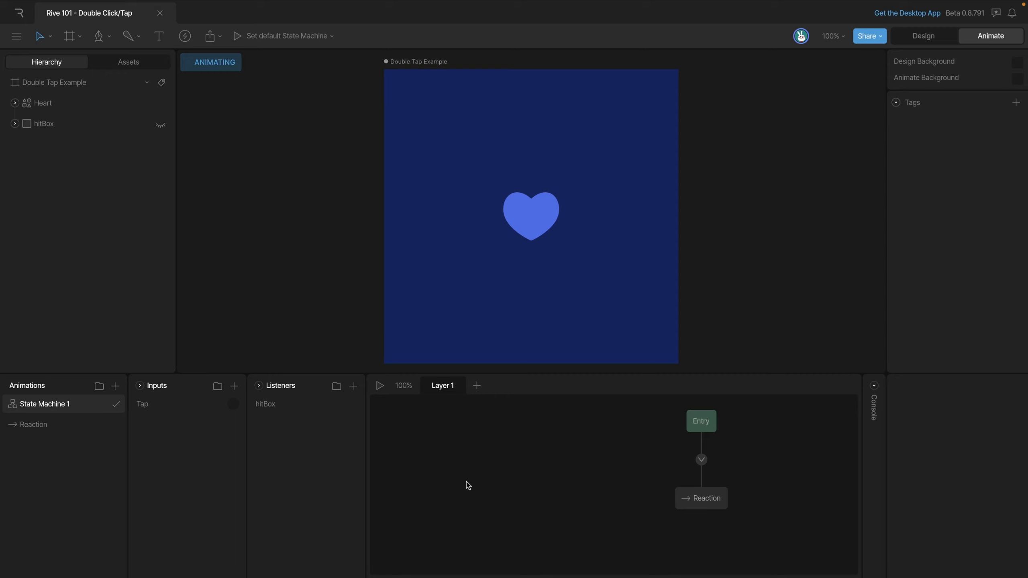
Create a new timeline, place it between State Machine 1 and Reaction, and name it Idle.
left_click(119, 390)
left_click(133, 421)
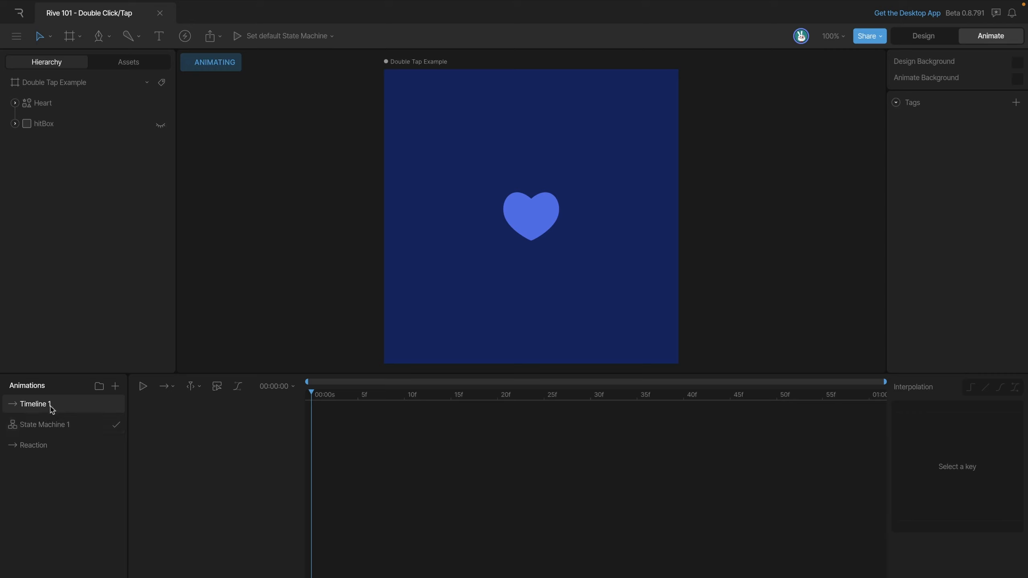
left_click_drag(50, 405, 38, 434)
double_click(38, 425)
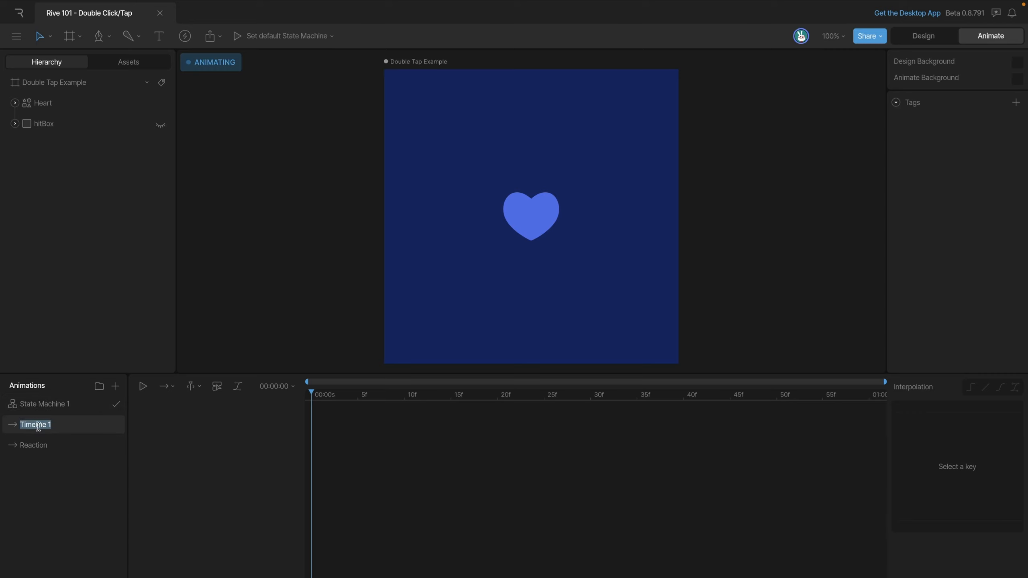
type("Idle")
key("Return")
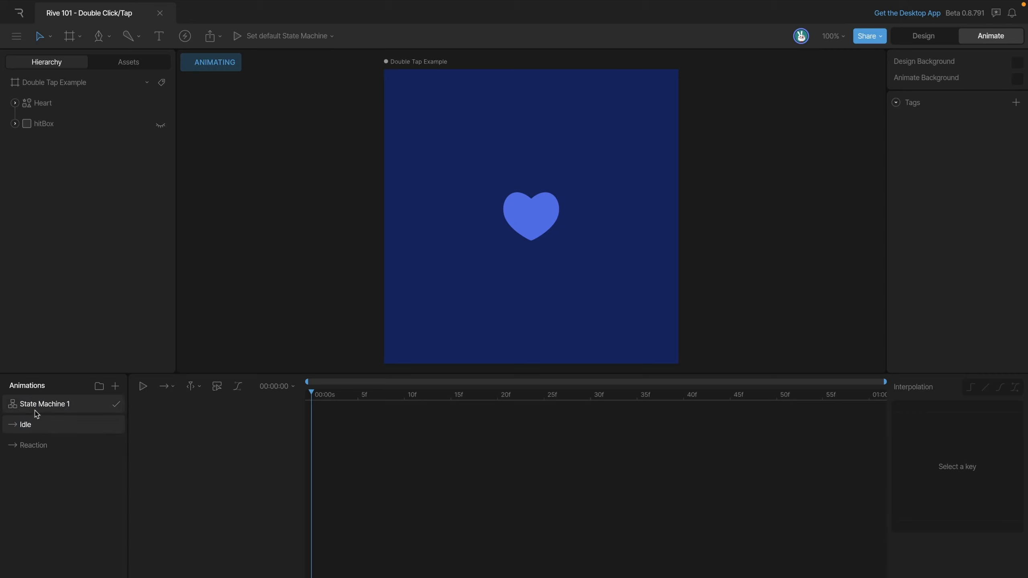
Add the Idle timeline as a state in State Machine 1 and position the Entry state above it.
left_click(37, 410)
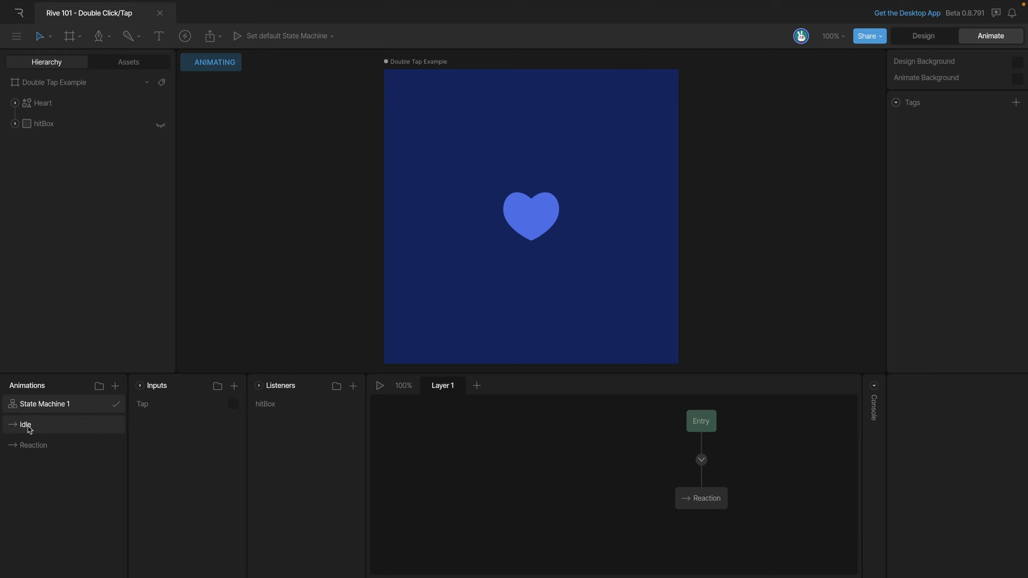
left_click_drag(30, 429, 578, 493)
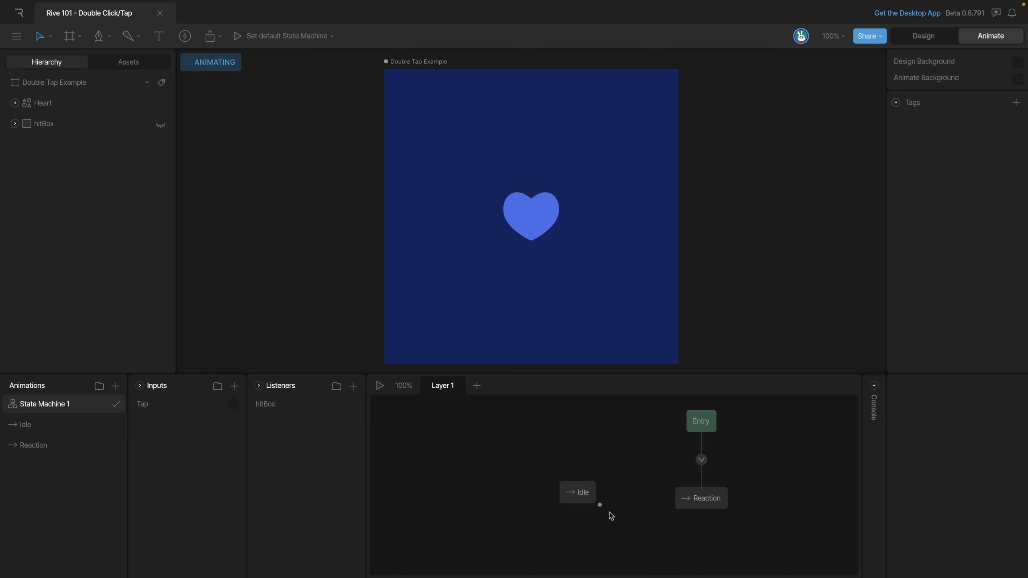
left_click_drag(697, 429, 570, 418)
Delete the Entry to Reaction transition and connect Entry to the Idle state instead.
left_click(634, 451)
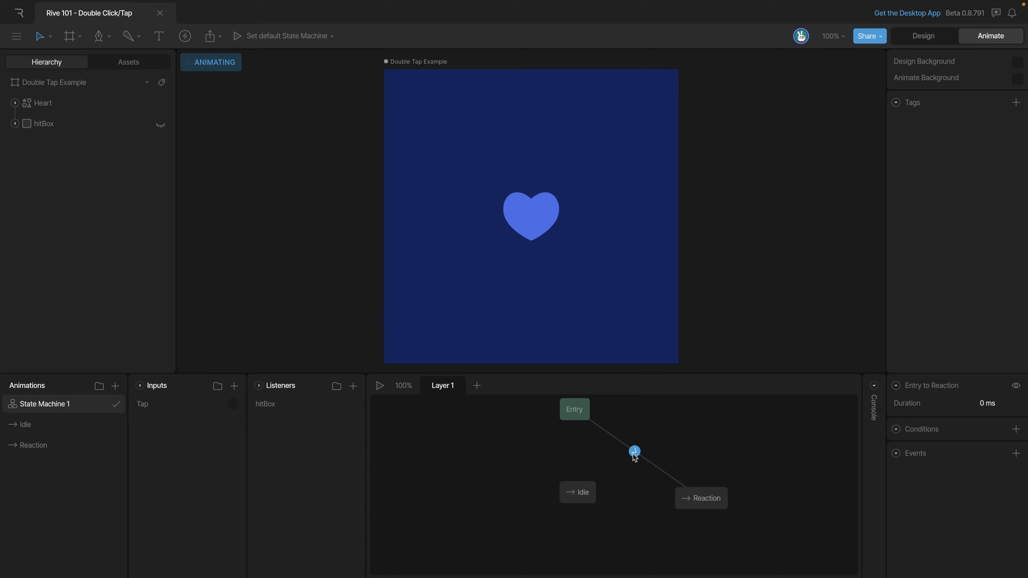
key("Delete")
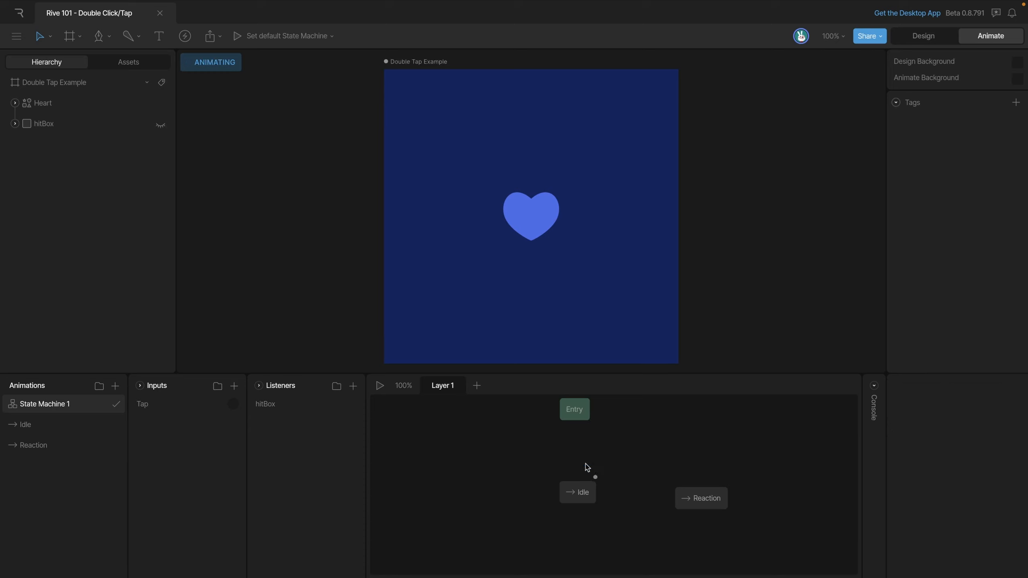
left_click_drag(579, 421, 584, 493)
Add a second Idle state beside the first one and place the Reaction state below and between them.
left_click_drag(704, 503, 652, 561)
left_click(639, 468)
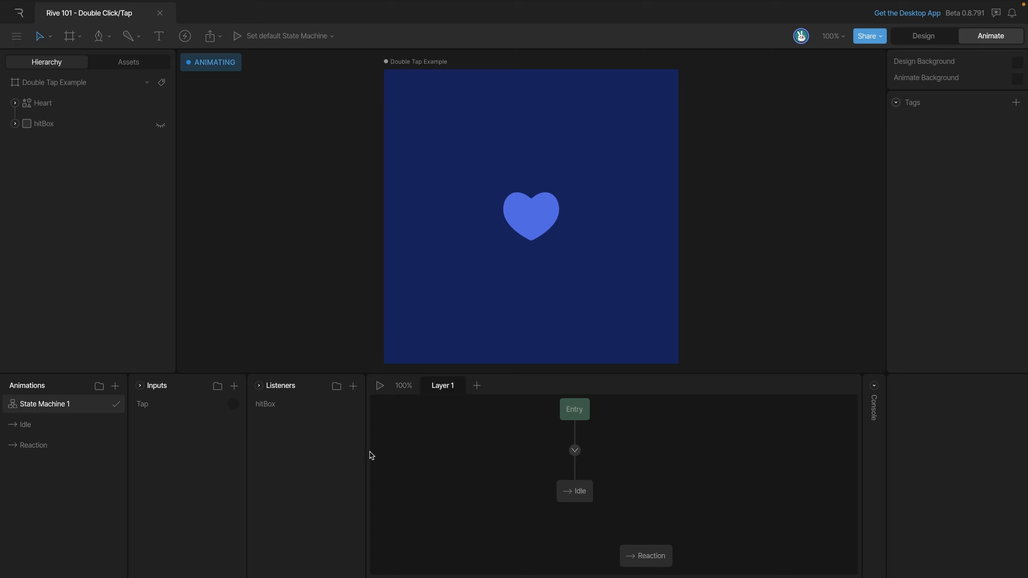
left_click_drag(26, 432, 691, 498)
left_click_drag(656, 558, 644, 558)
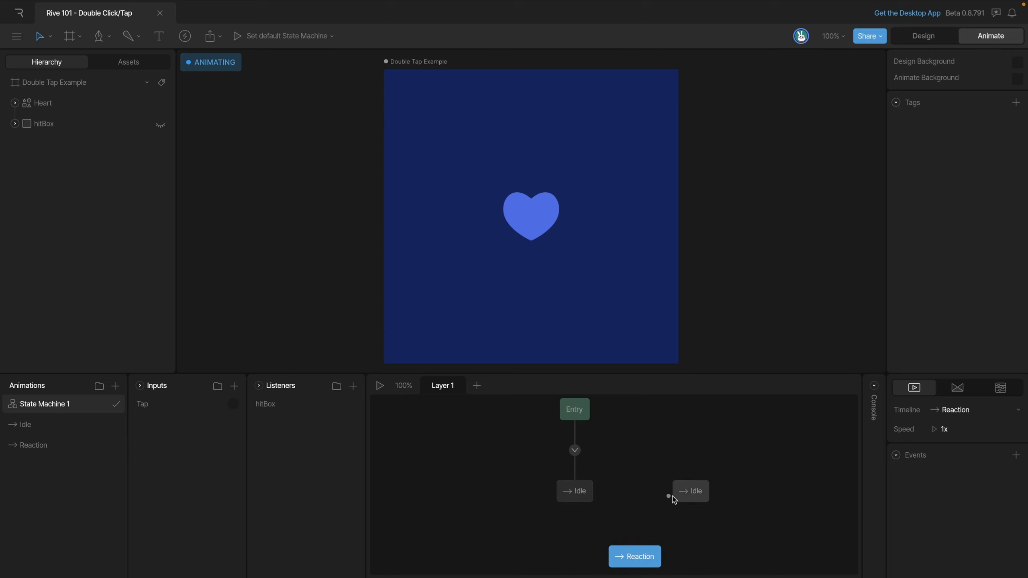
Connect the first Idle state to the second Idle state with a Tap condition, and play the state machine.
left_click_drag(597, 496, 675, 493)
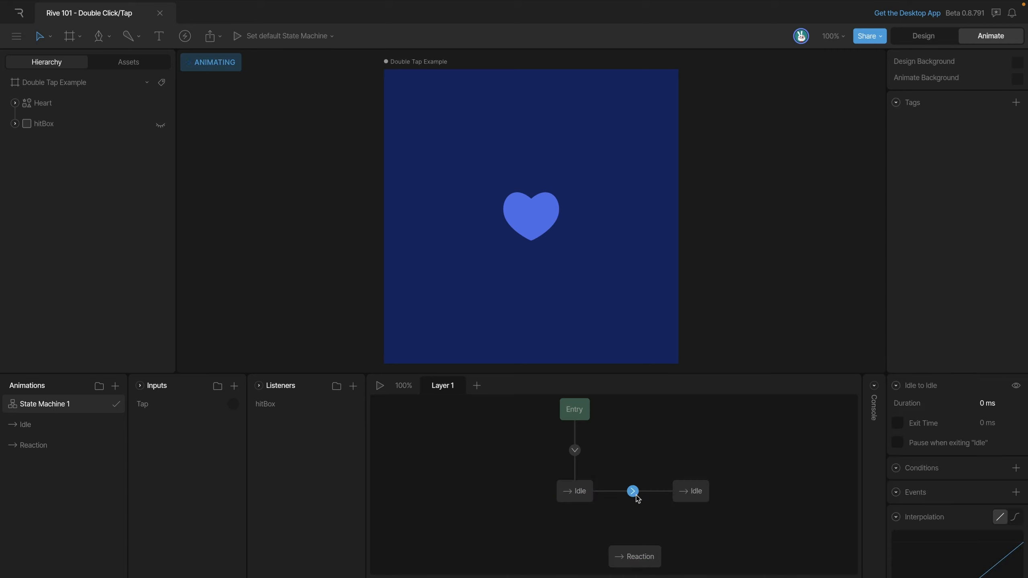
left_click(1016, 468)
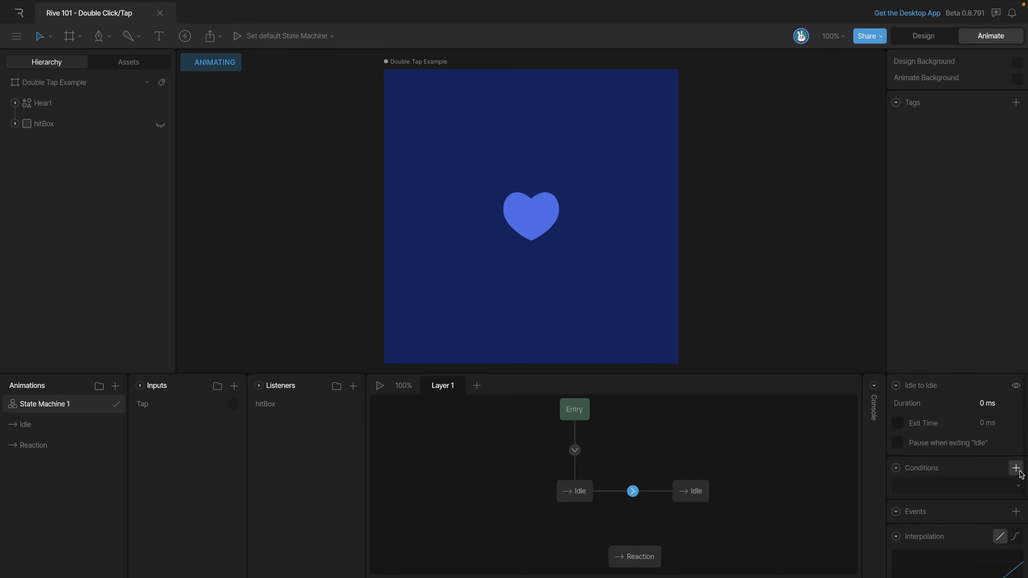
left_click(959, 488)
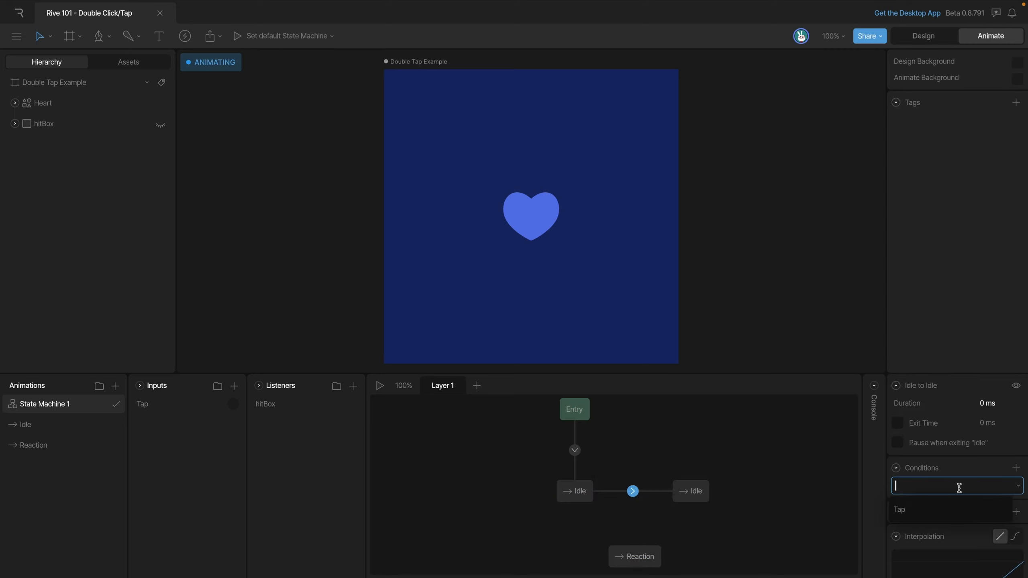
left_click(907, 513)
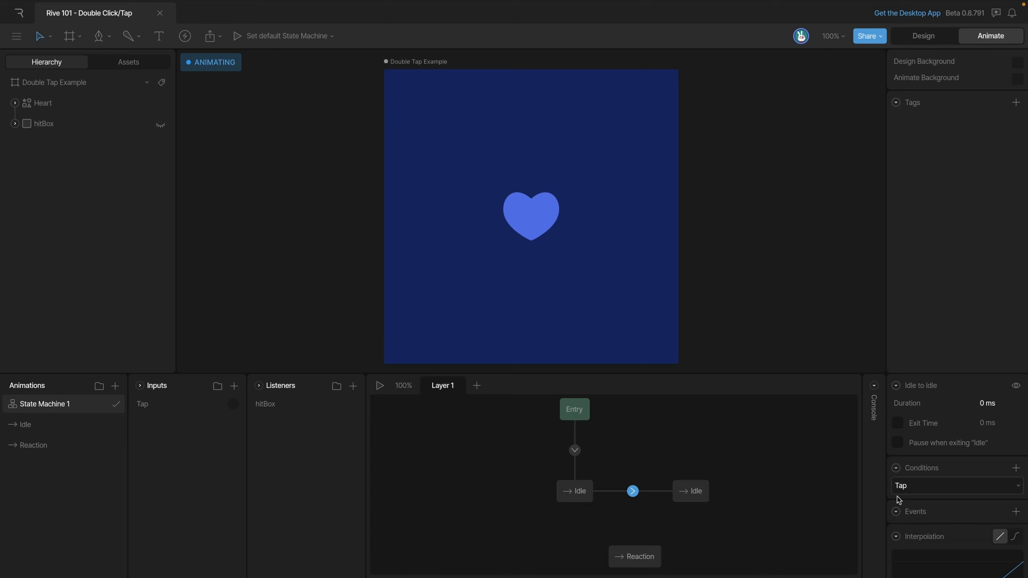
left_click(442, 492)
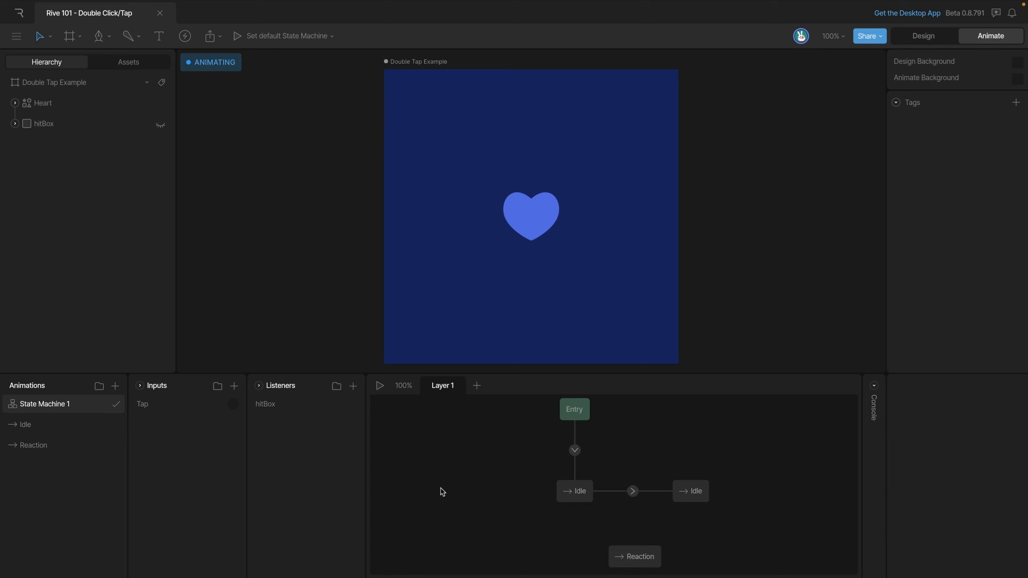
left_click(379, 387)
Connect the second Idle state to the Reaction state and give the transition a Tap condition.
left_click_drag(682, 506, 651, 546)
left_click(665, 525)
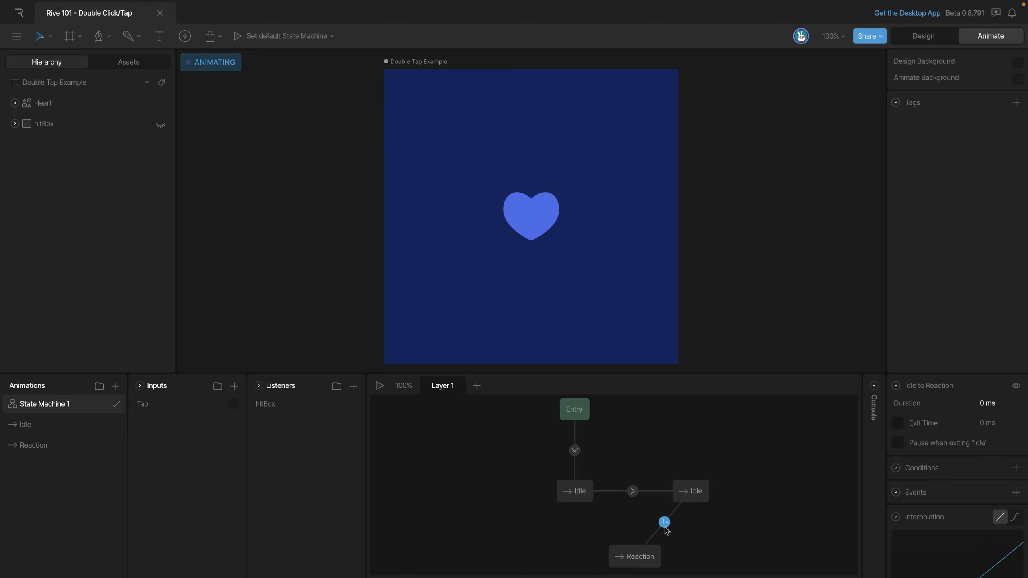
left_click(1016, 468)
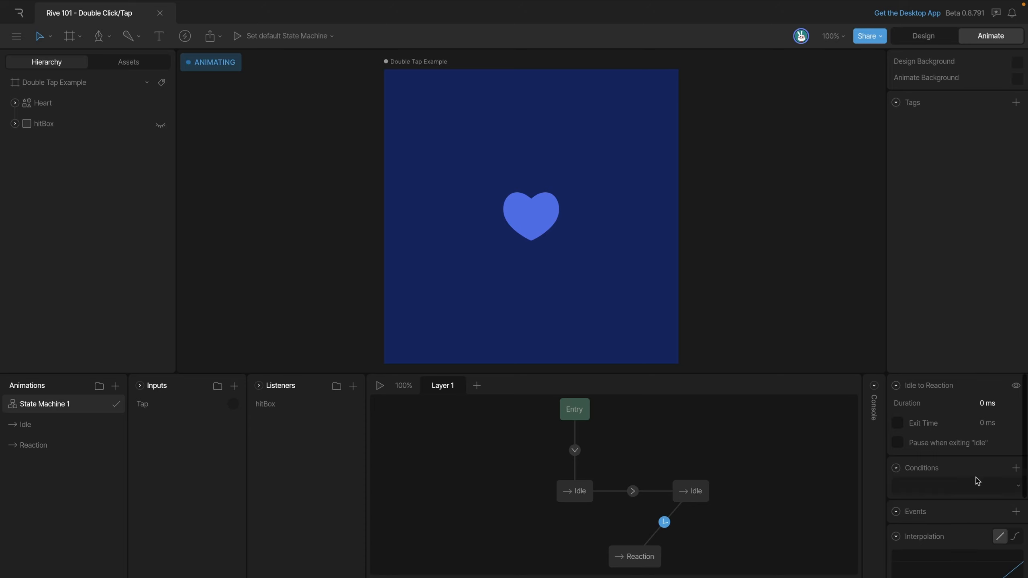
left_click(938, 494)
left_click(907, 513)
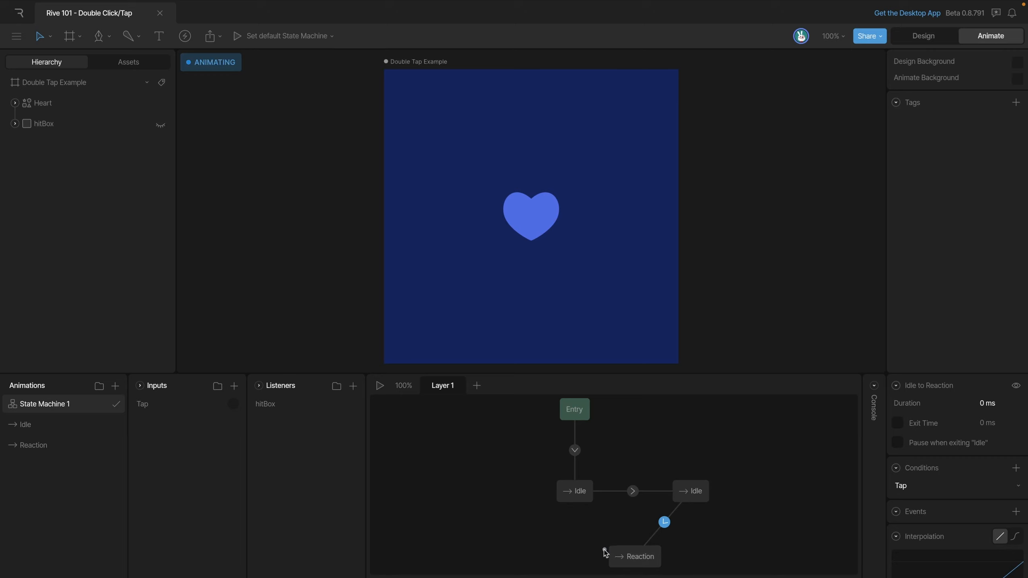
Connect the Reaction state back to the first Idle state with Exit Time enabled at 100%.
left_click_drag(605, 551, 581, 509)
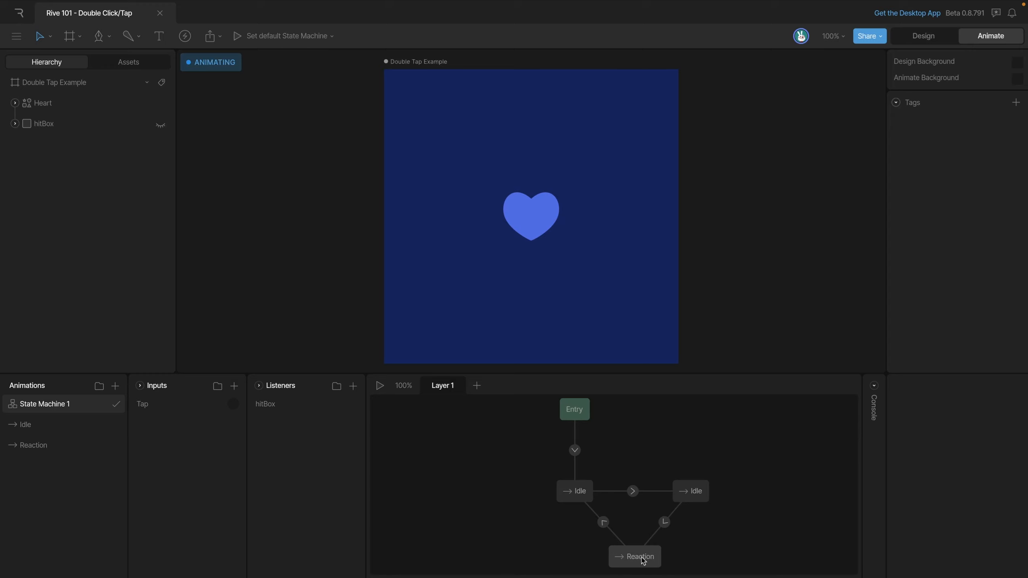
left_click(603, 523)
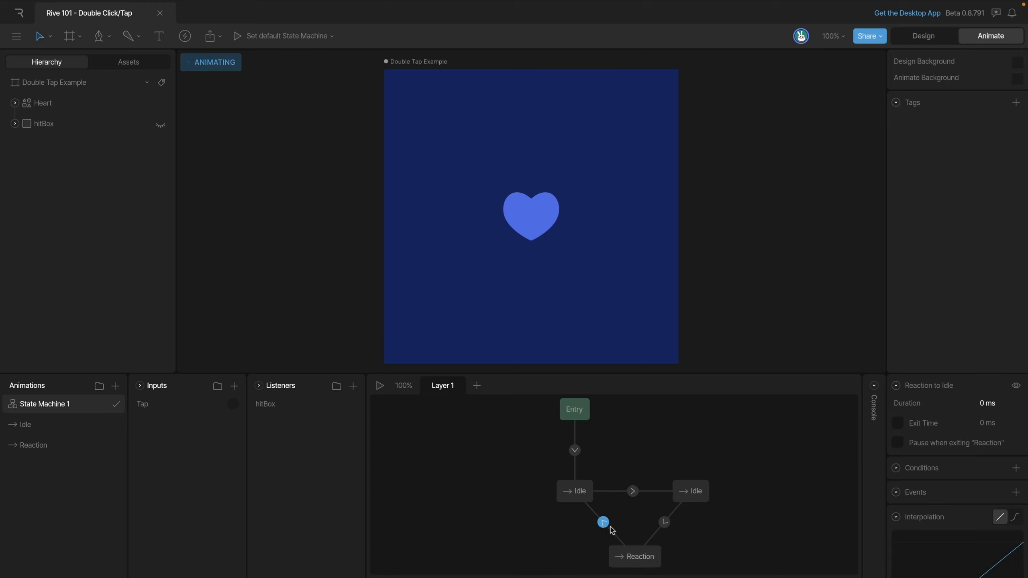
left_click(899, 424)
left_click(984, 424)
type("100%")
key("Return")
left_click(748, 464)
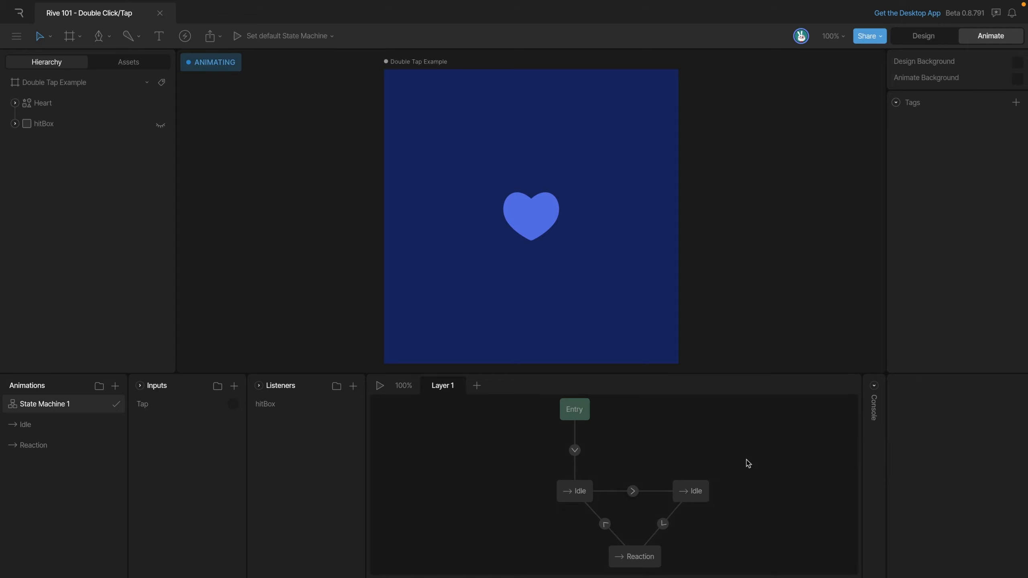
Play State Machine 1 and test single and double taps on the artboard.
left_click(379, 386)
left_click(609, 272)
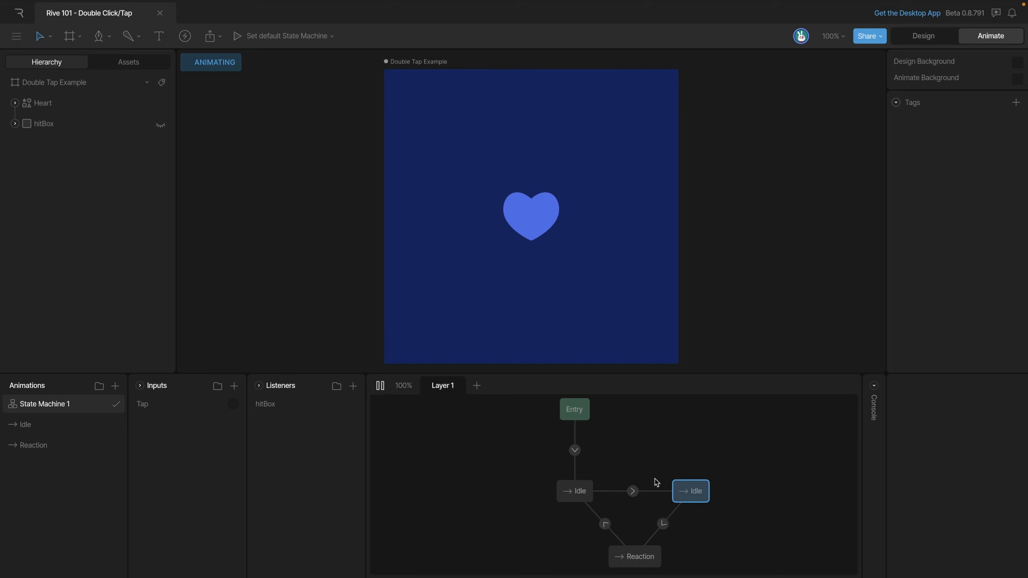
left_click(622, 279)
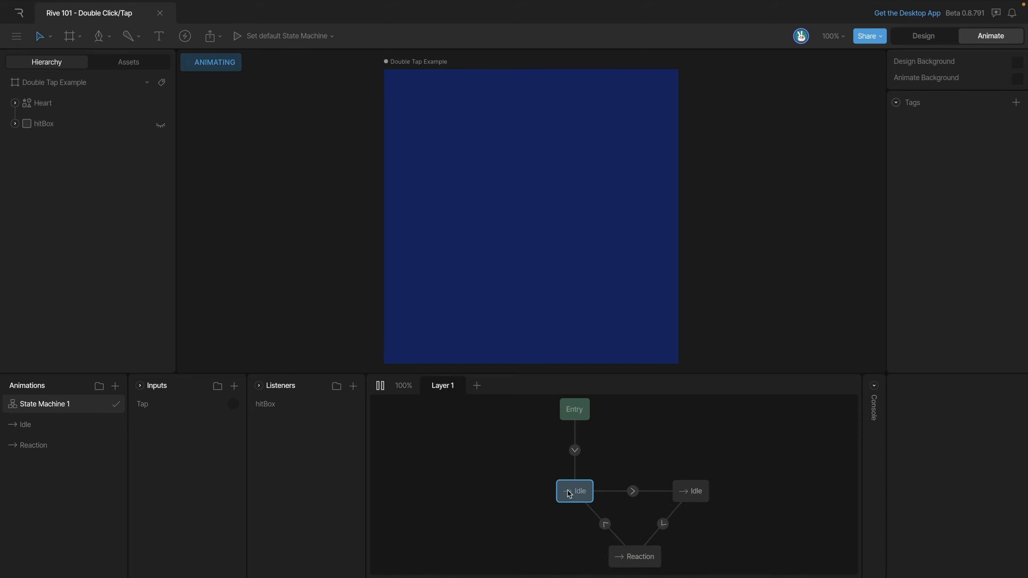
left_click(600, 267)
left_click(601, 267)
Add a return transition from the second Idle state to the first with Exit Time enabled at 100%.
left_click(683, 491)
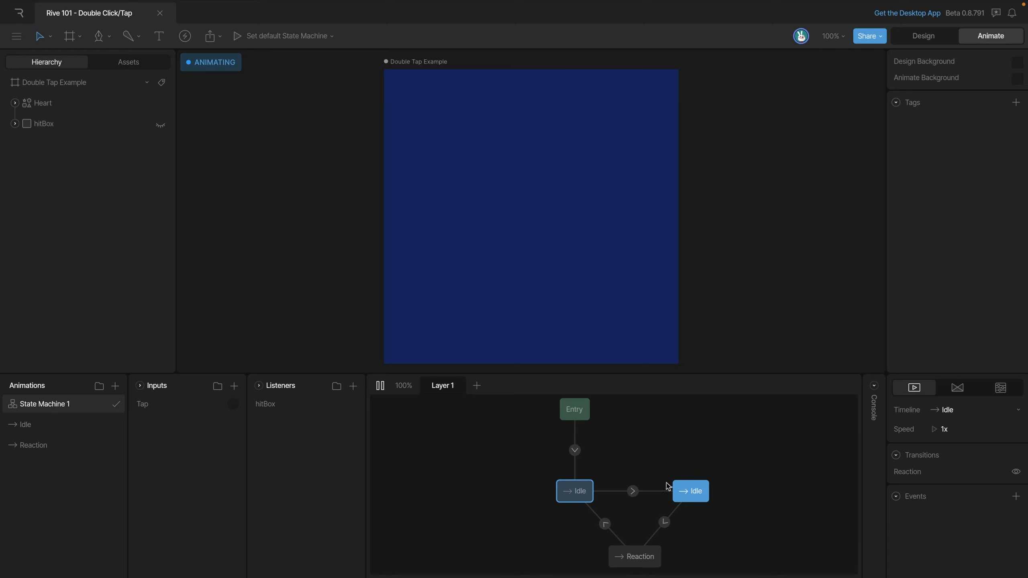
left_click_drag(672, 485, 595, 482)
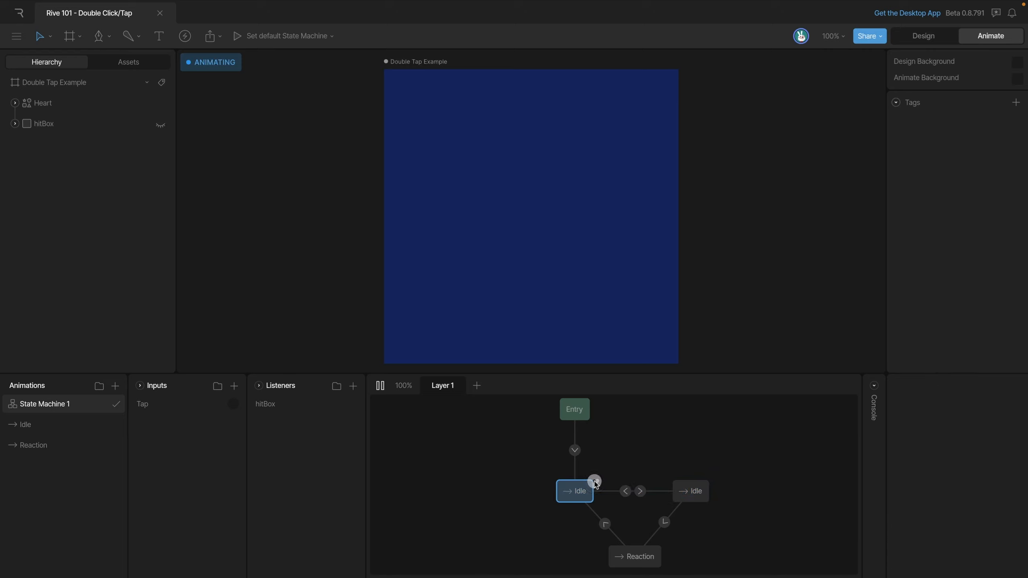
left_click(626, 492)
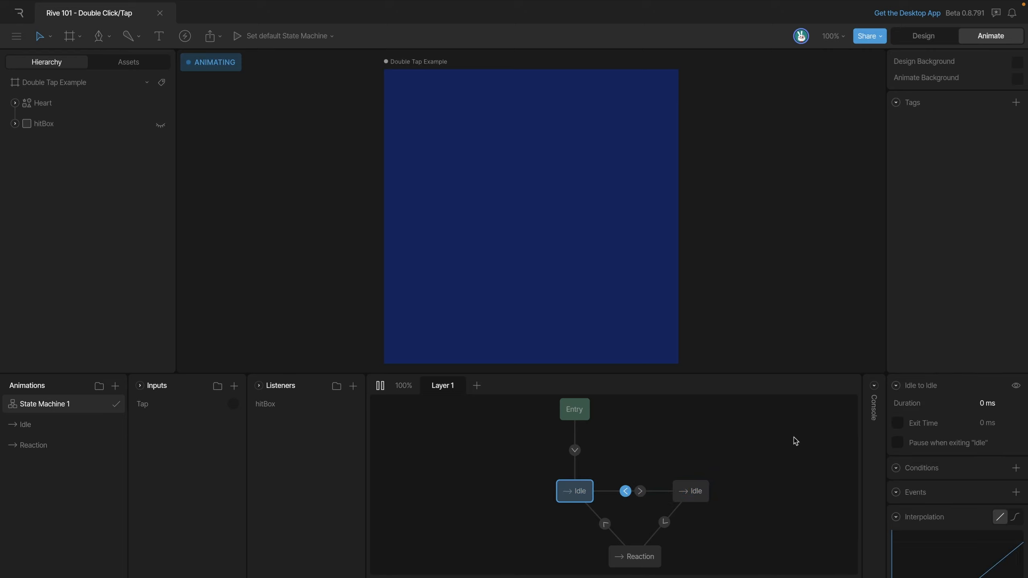
left_click(897, 423)
left_click(987, 424)
type("100")
key("Return")
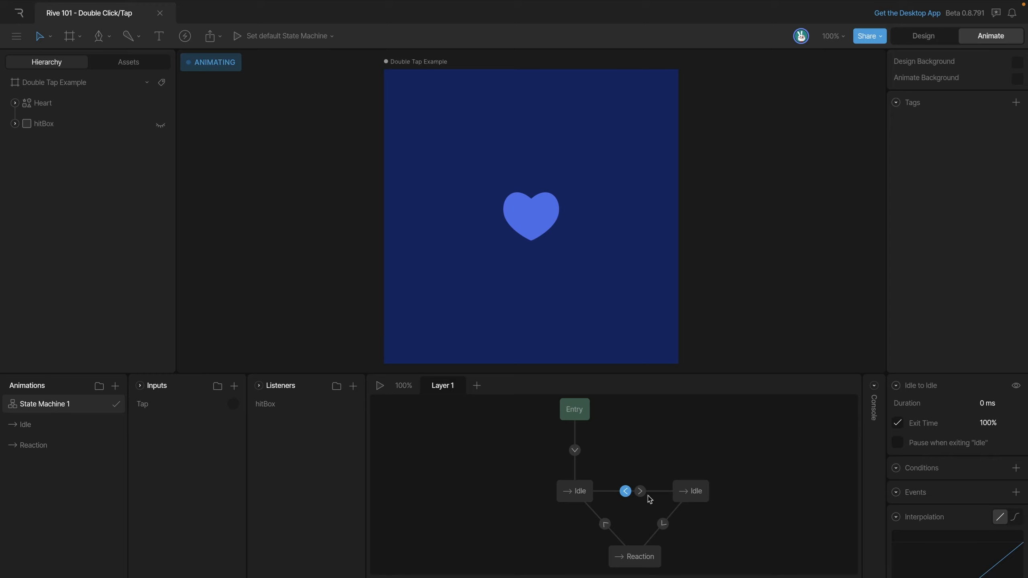
Scrub the Idle timeline from its start to 00:01:00 to examine its duration, and return to State Machine 1.
double_click(692, 495)
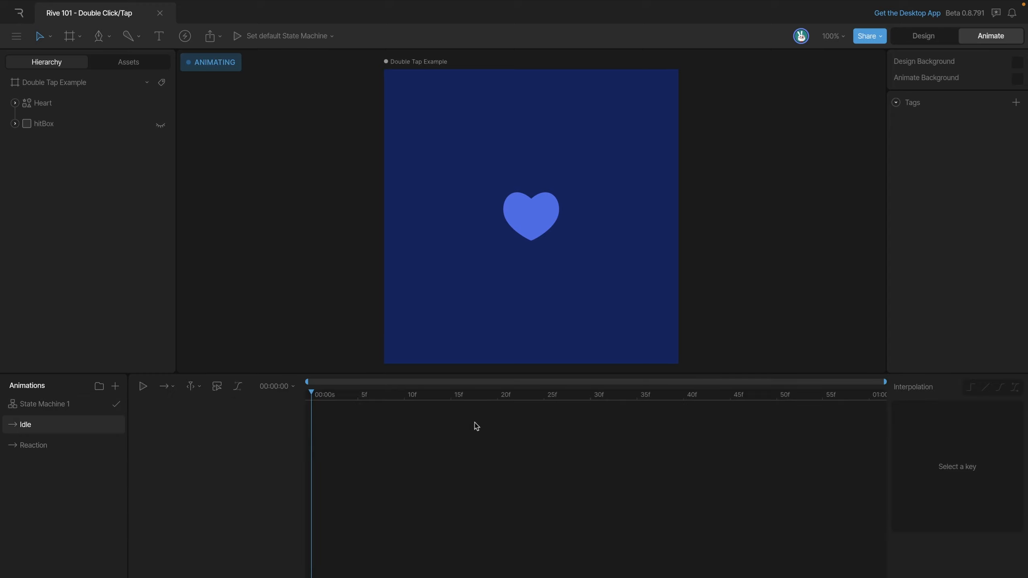
left_click_drag(317, 395, 917, 413)
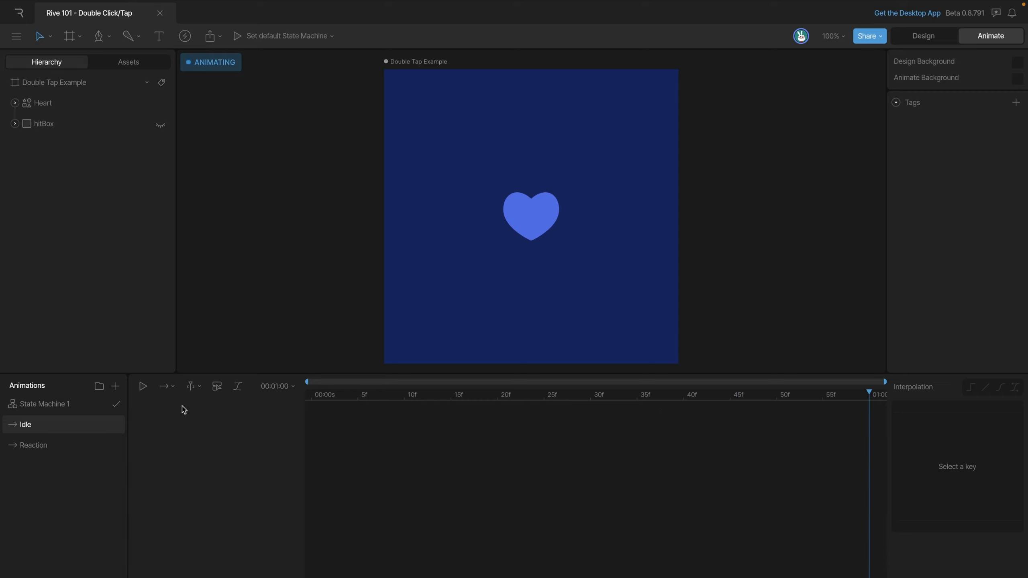
left_click(110, 403)
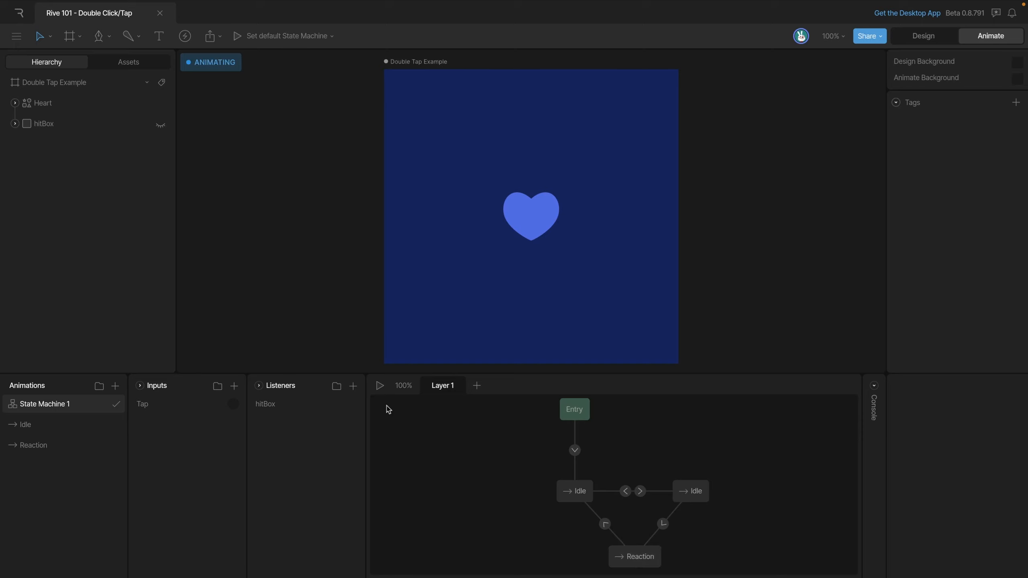
Play State Machine 1 and compare slow single taps with a quick double tap on the artboard.
left_click(380, 387)
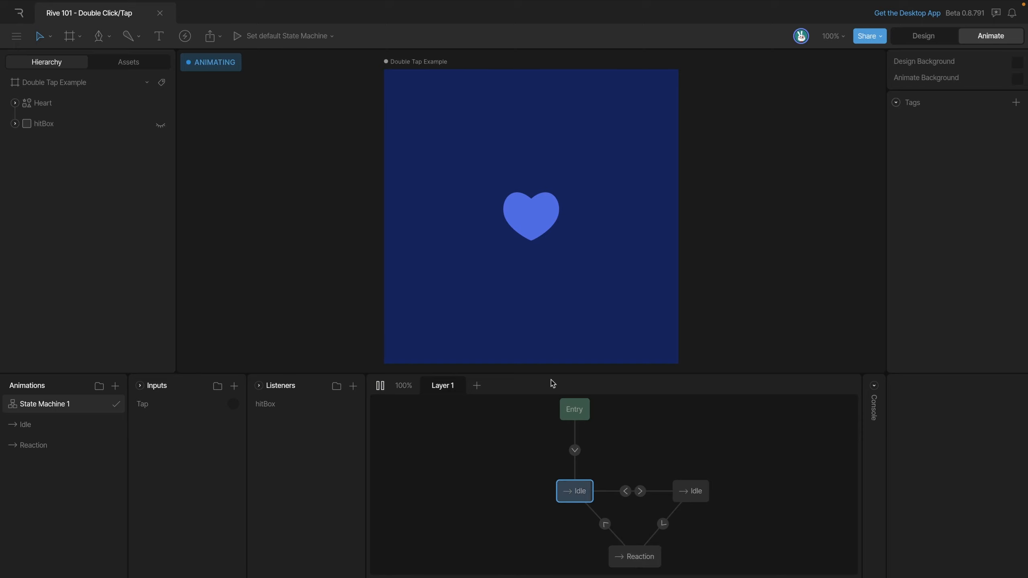
left_click(624, 271)
left_click(629, 296)
left_click(630, 297)
left_click(630, 297)
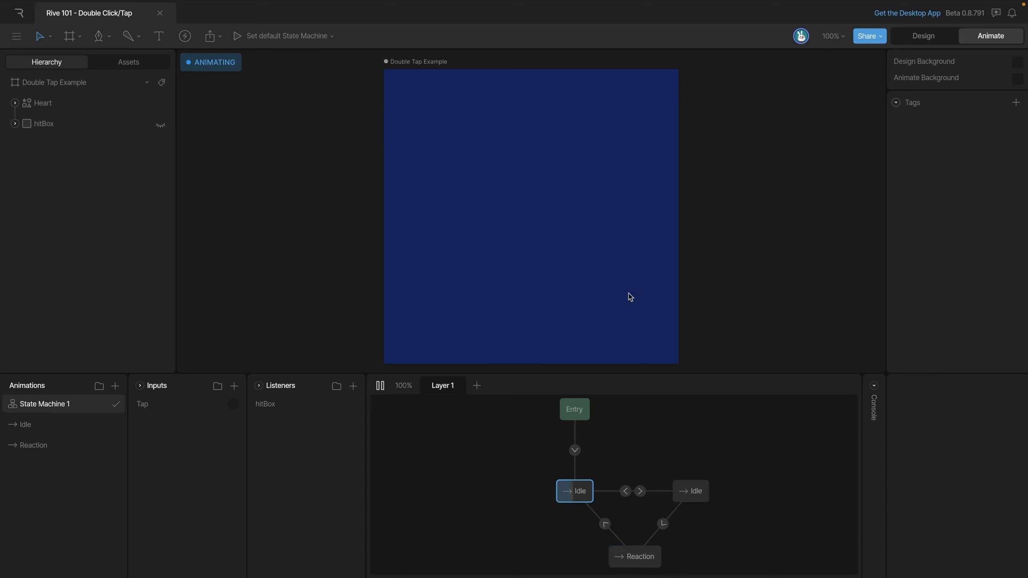
left_click(630, 297)
left_click(630, 296)
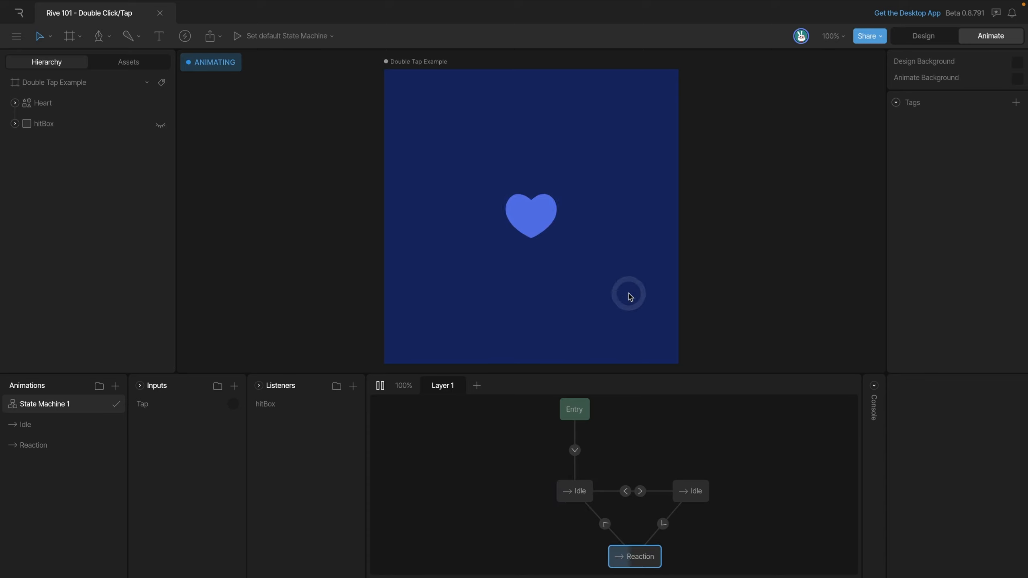
Review the second Idle state's timeline, and test a double tap on the artboard with State Machine 1 playing.
double_click(695, 501)
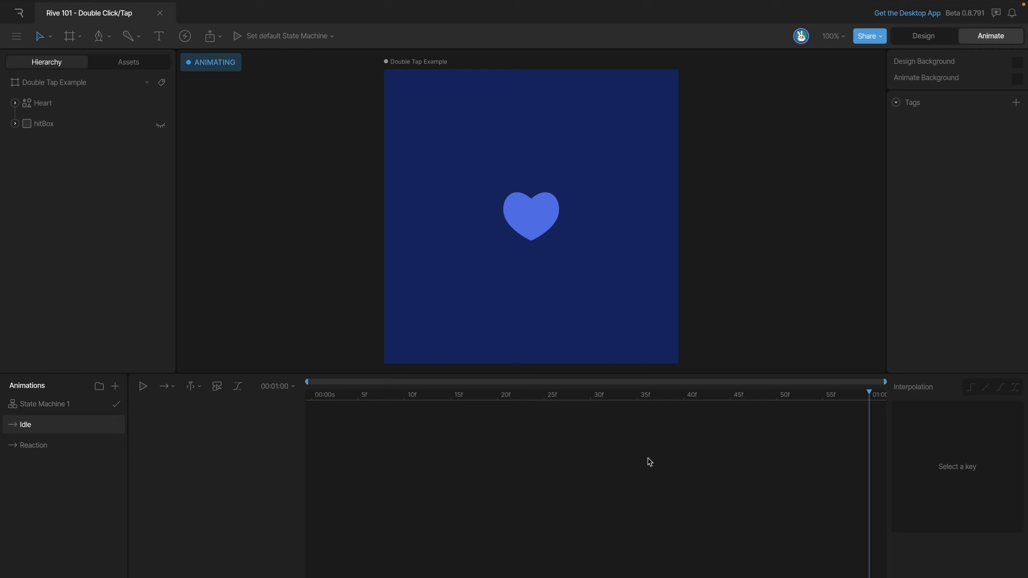
left_click(74, 404)
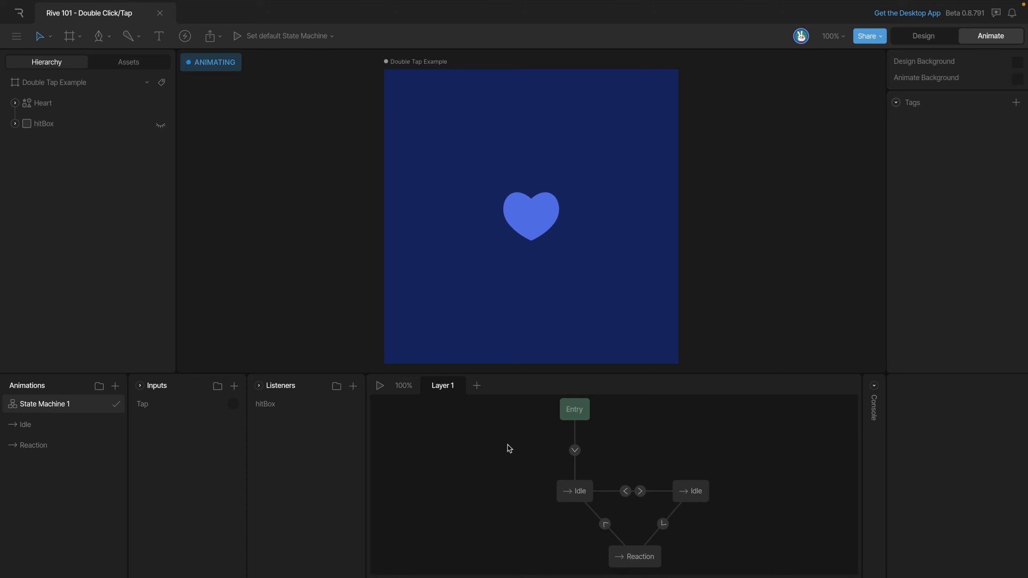
key("space")
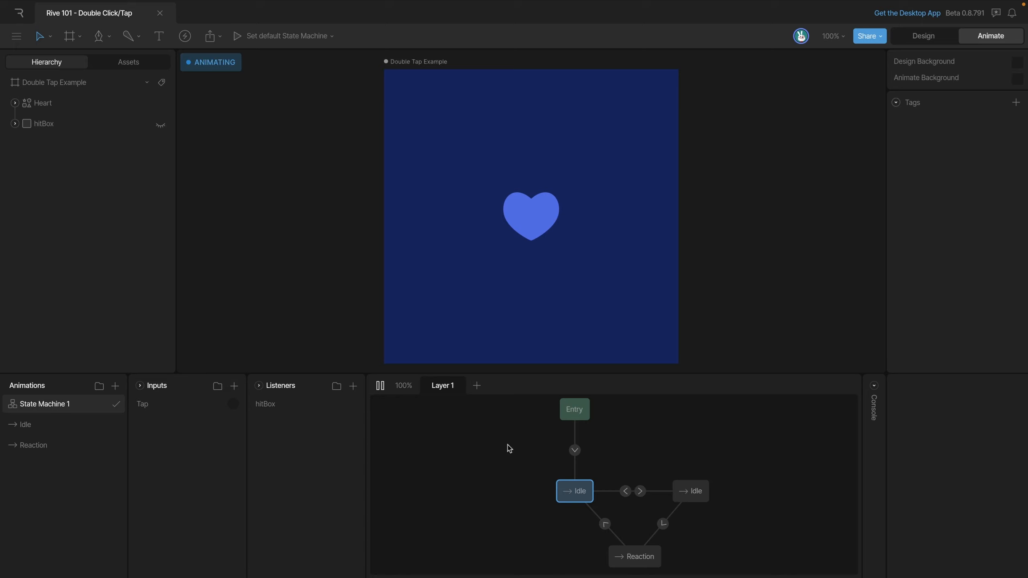
double_click(574, 314)
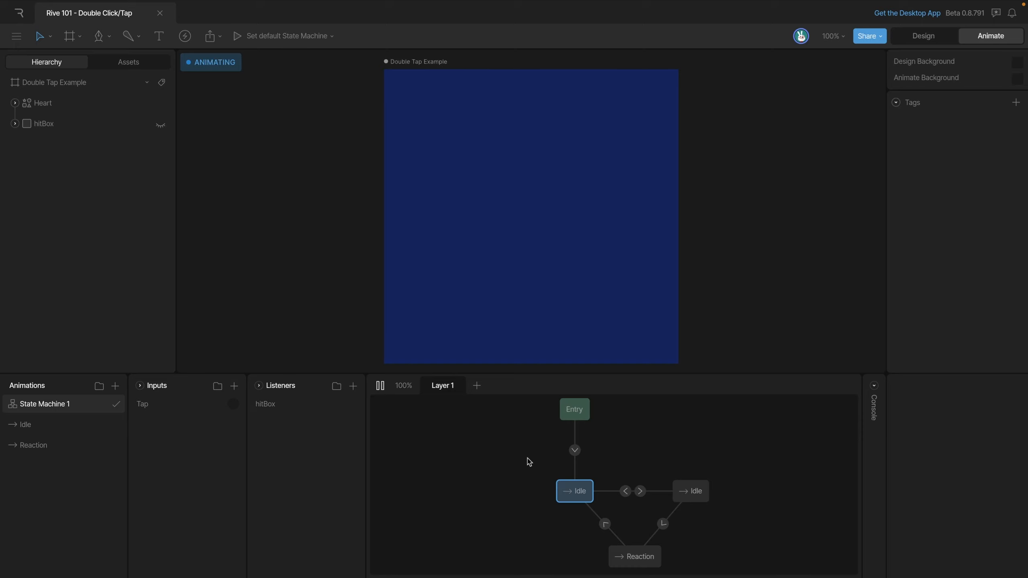
key("space")
Check the heart's scale at Reaction's last keyframe, and key the heart's linked X and Y scale to 0% at 00:00:00 in the Idle timeline.
left_click(37, 445)
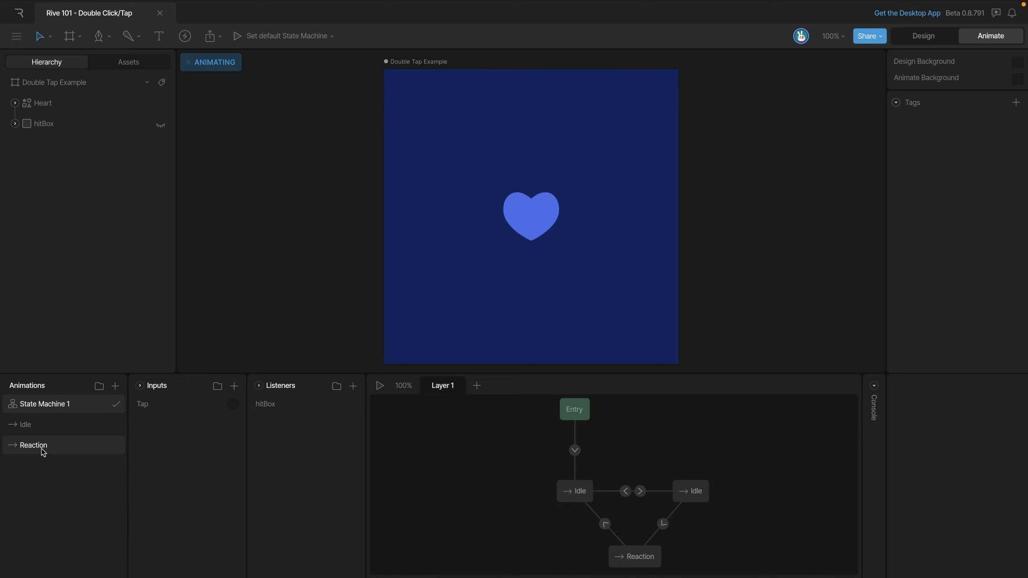
left_click_drag(869, 394, 858, 397)
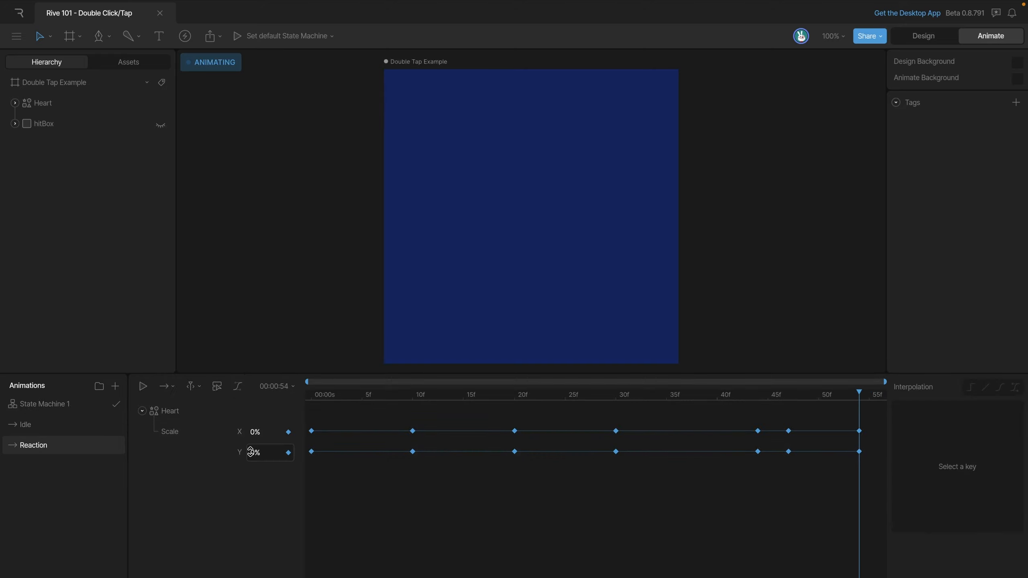
left_click(38, 430)
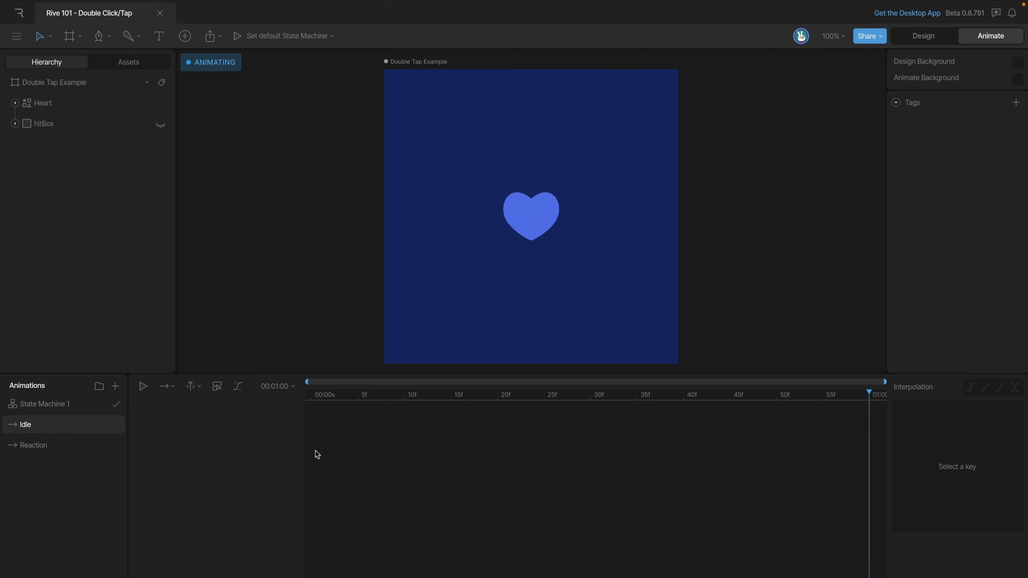
left_click(312, 395)
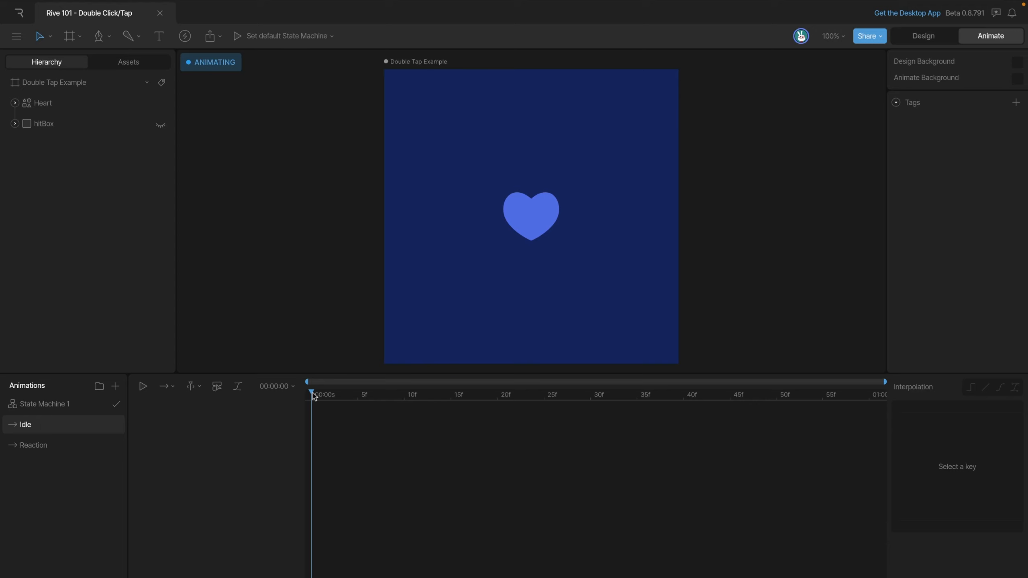
left_click(525, 231)
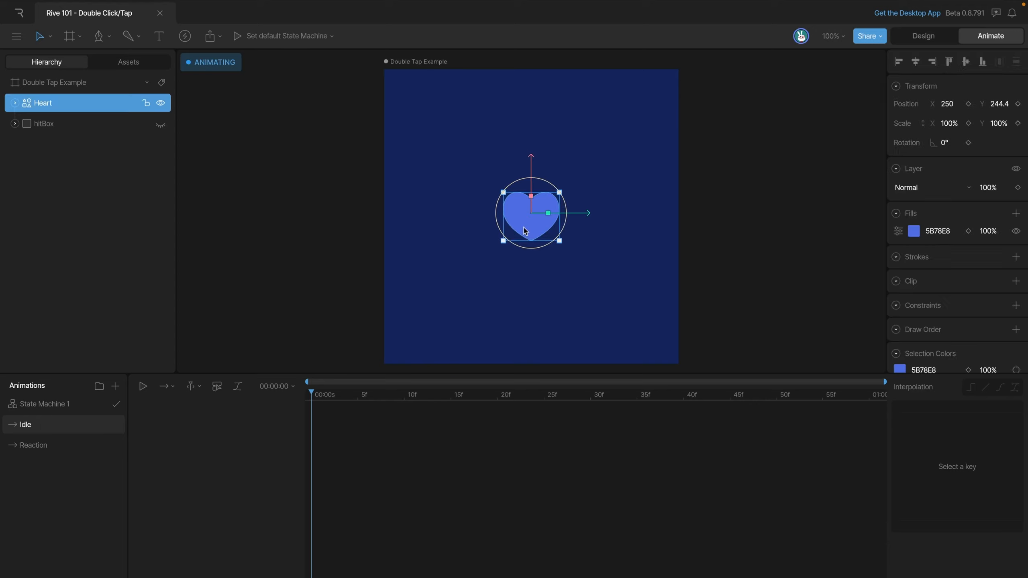
left_click(924, 124)
left_click(950, 123)
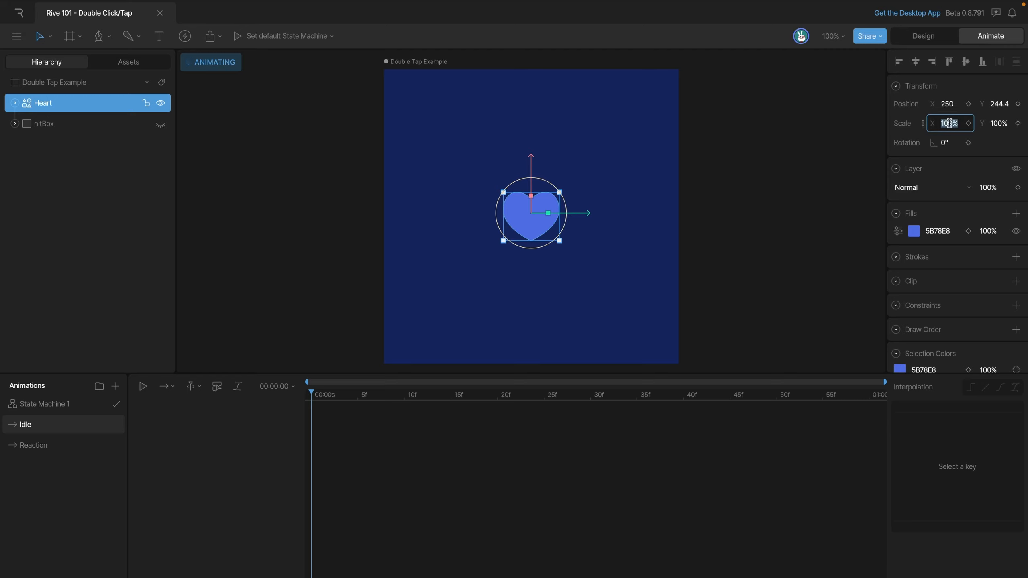
type("0")
key("Return")
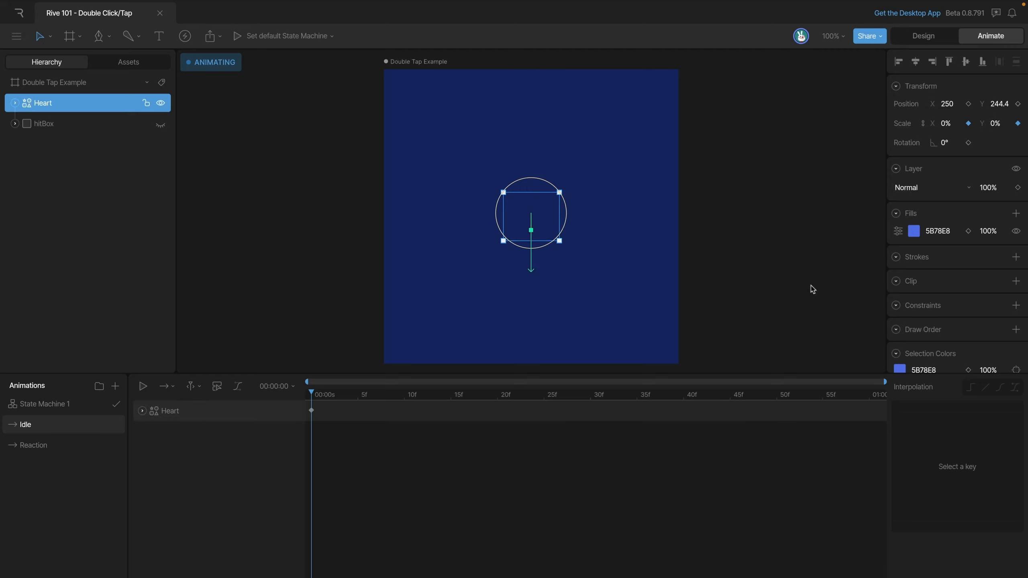
Return to State Machine 1, play it, and double-tap the artboard to check the heart's appearance from the hidden Idle state.
left_click(50, 404)
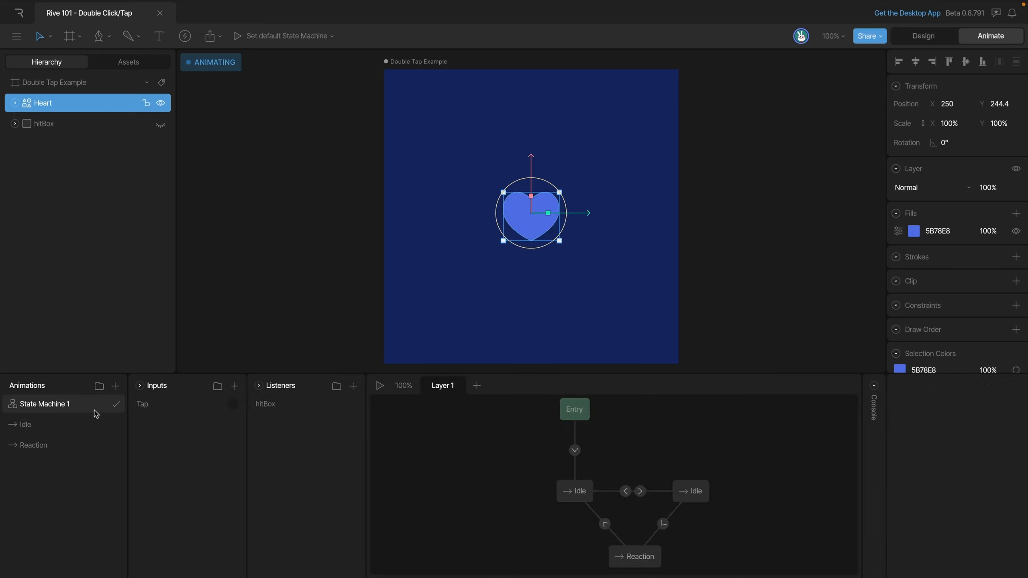
left_click(380, 386)
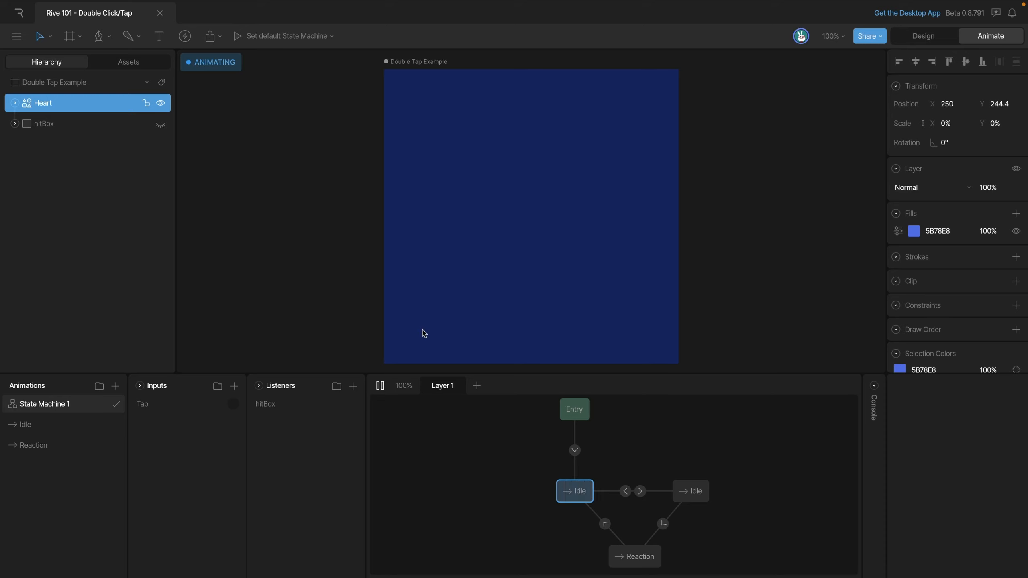
double_click(424, 334)
double_click(425, 333)
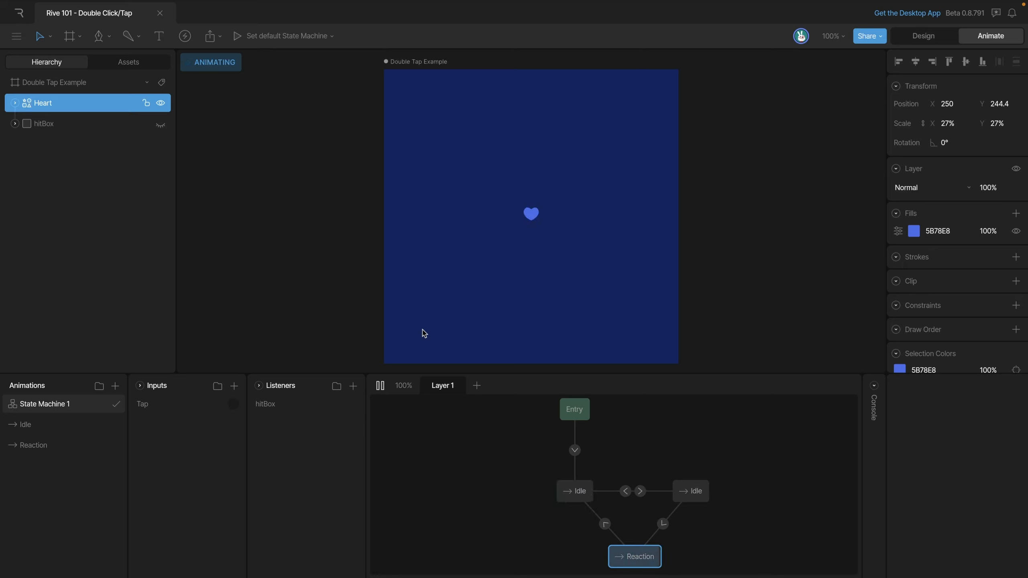